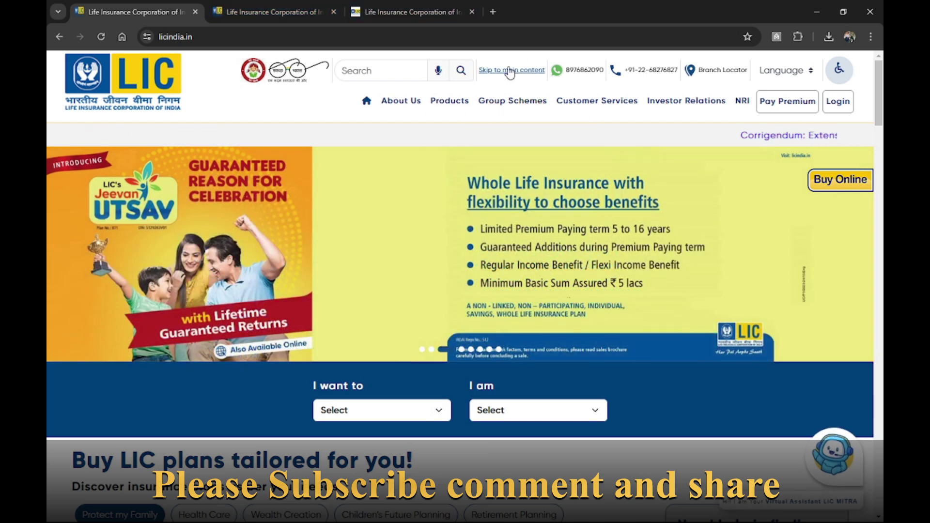
# Go to the LIC homepage tab and find the 'How much you need?' Coverage and Premium Calculator section.
pyautogui.click(243, 9)
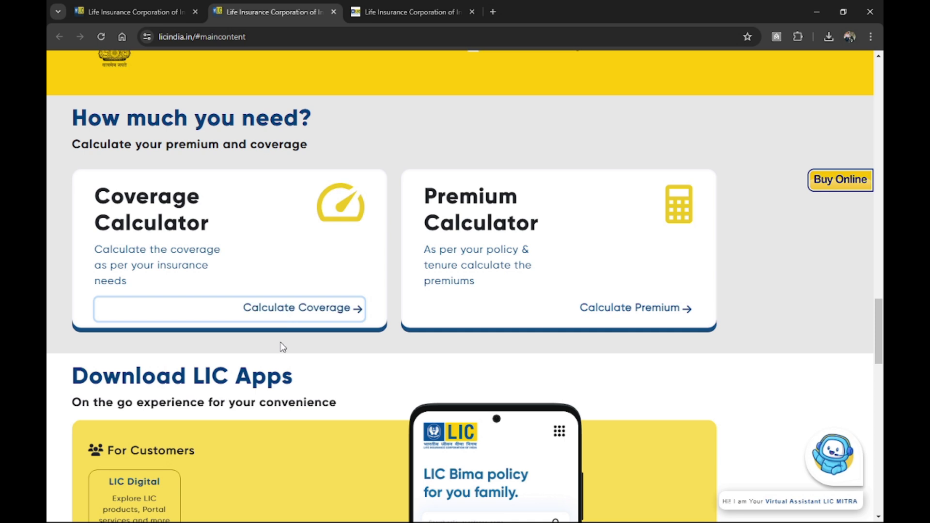
pyautogui.scroll(-2, 280, 347)
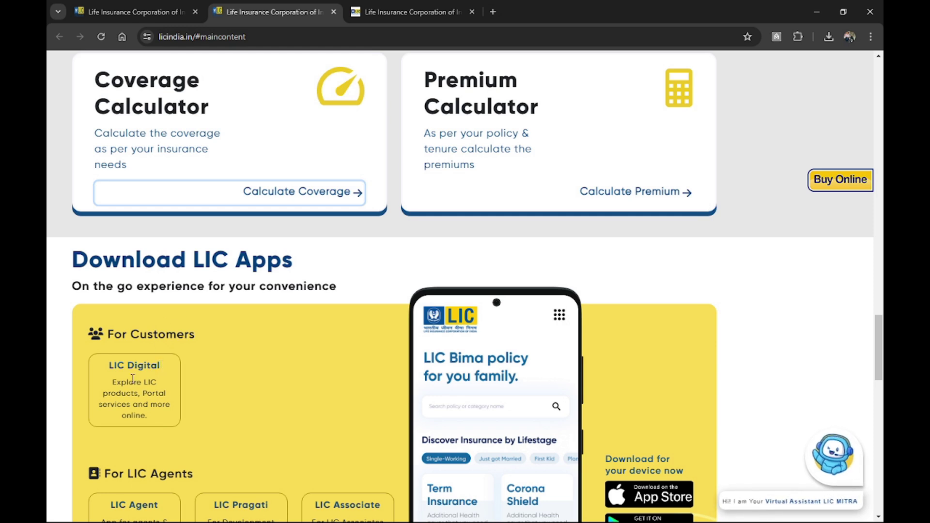
pyautogui.scroll(-3, 135, 445)
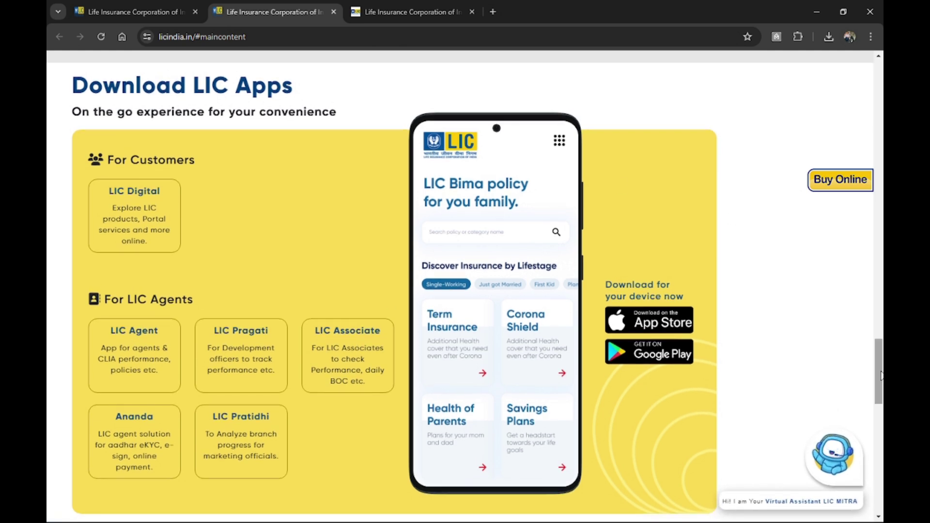
pyautogui.scroll(8, 881, 371)
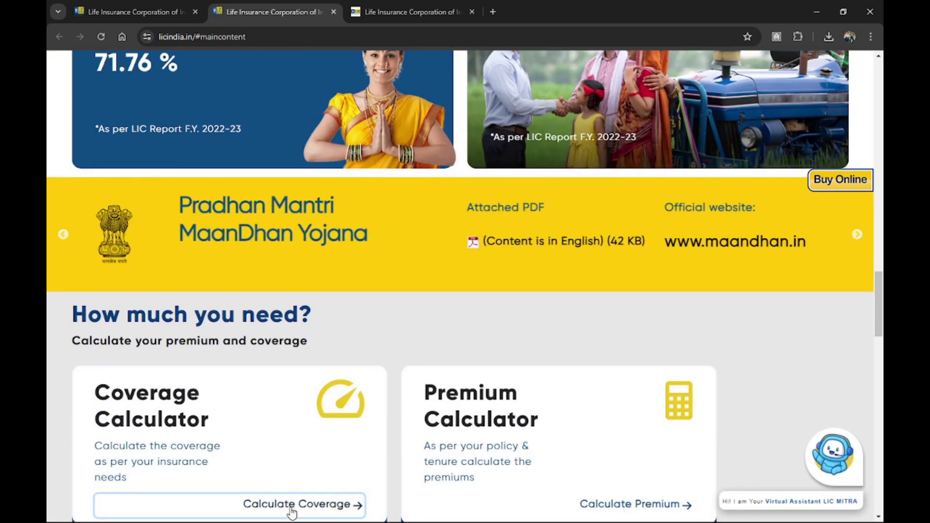
# Fill in first and last name on the Financial Needs Analysis form and start the date of birth.
pyautogui.click(415, 3)
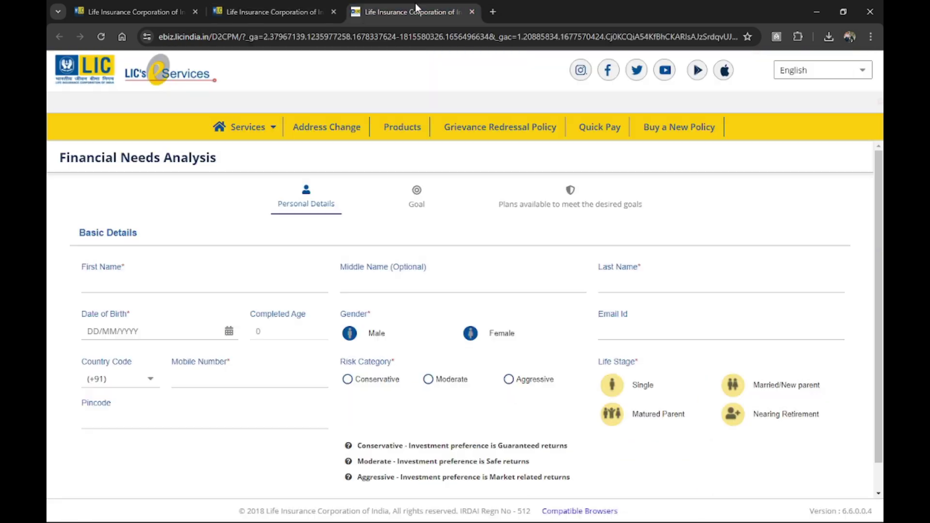
pyautogui.click(160, 283)
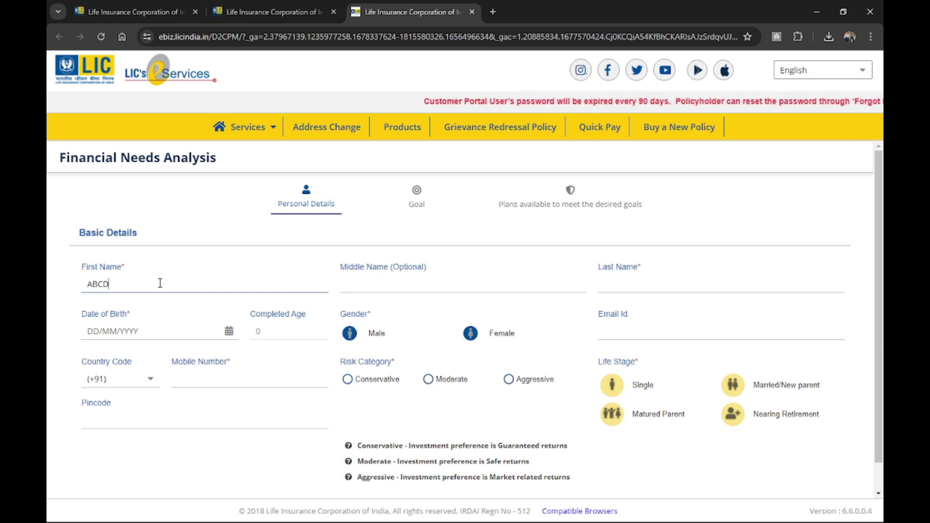
pyautogui.click(667, 286)
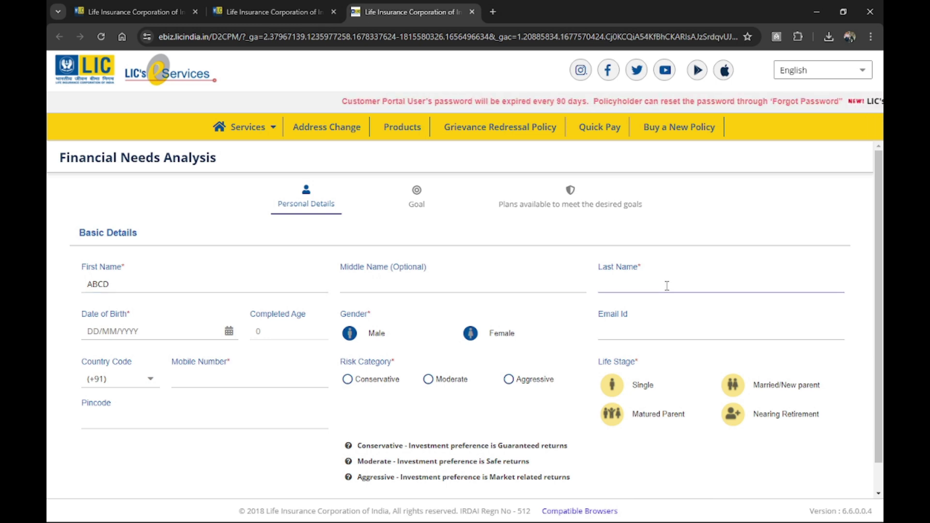
pyautogui.click(101, 329)
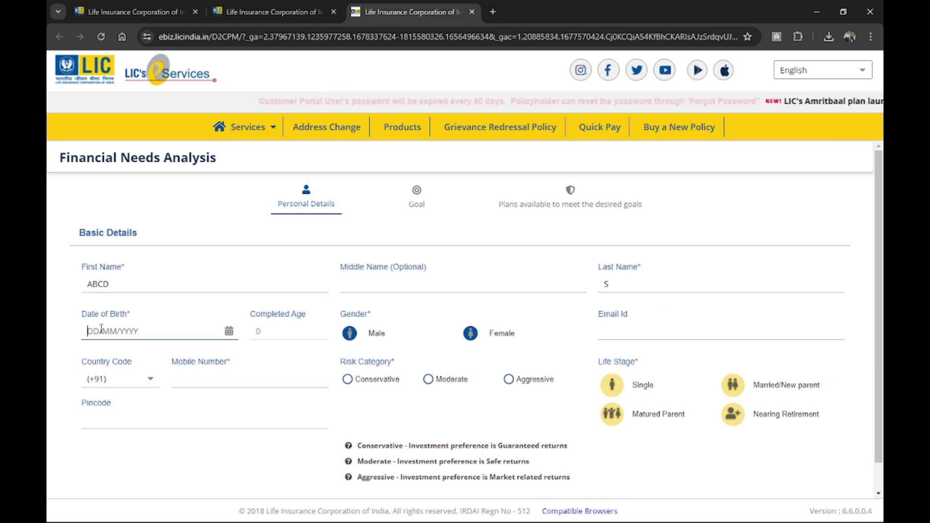
pyautogui.write('25191')
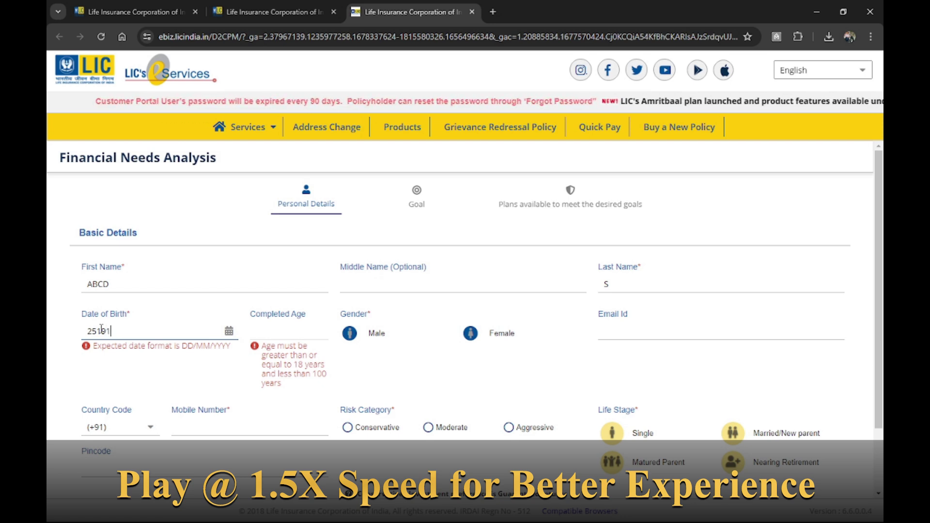
pyautogui.click(274, 334)
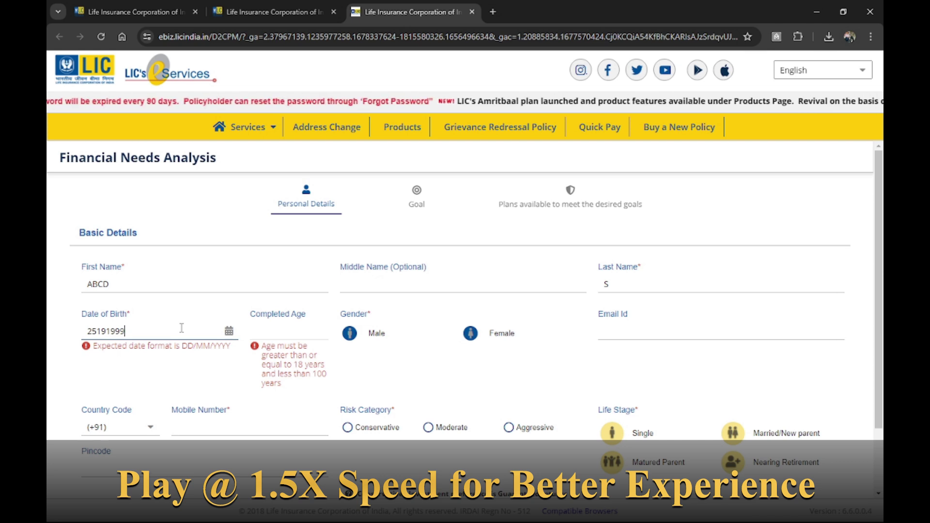
pyautogui.click(228, 332)
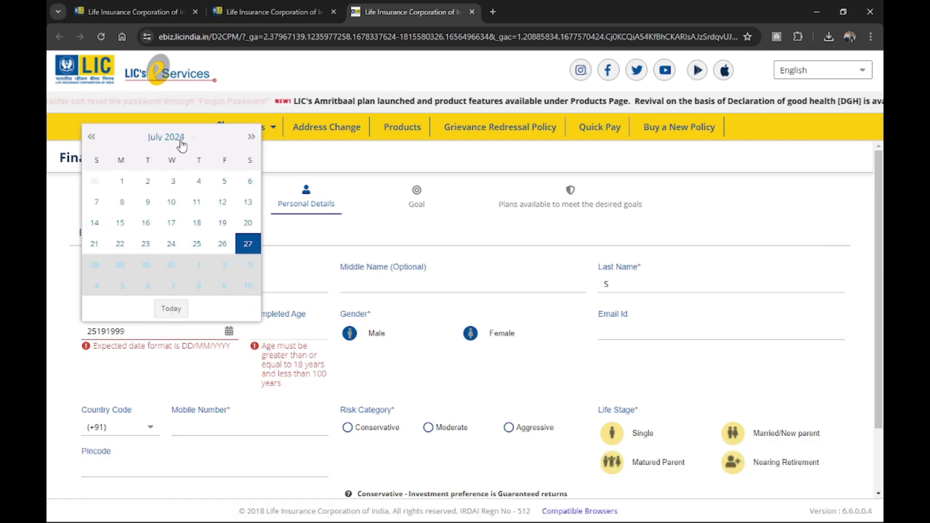
# Pick 20 June 2000 in the date picker so Completed Age becomes 24.
pyautogui.click(179, 141)
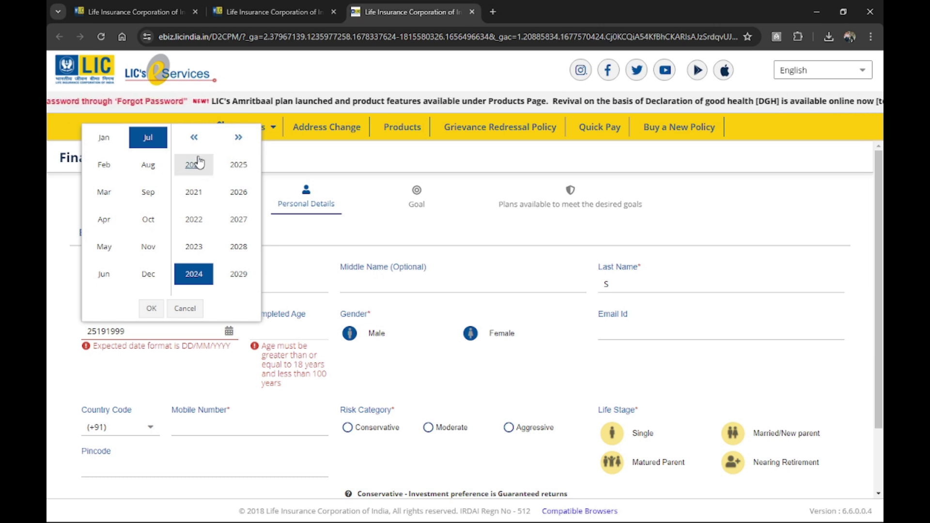
pyautogui.click(193, 138)
pyautogui.click(193, 139)
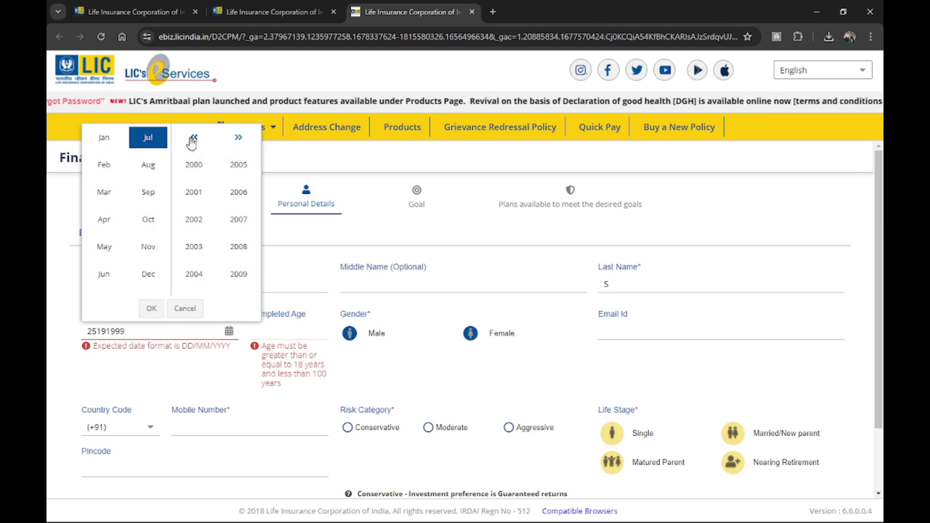
pyautogui.click(194, 165)
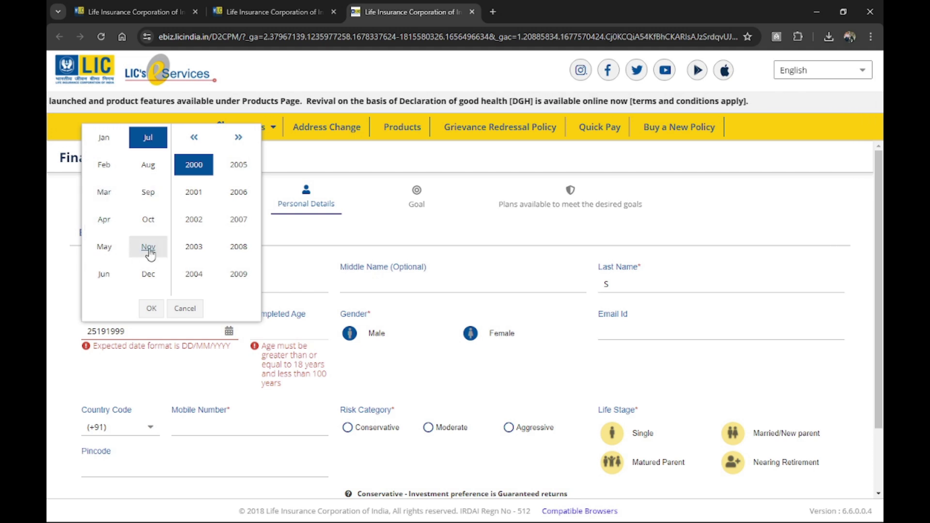
pyautogui.click(103, 274)
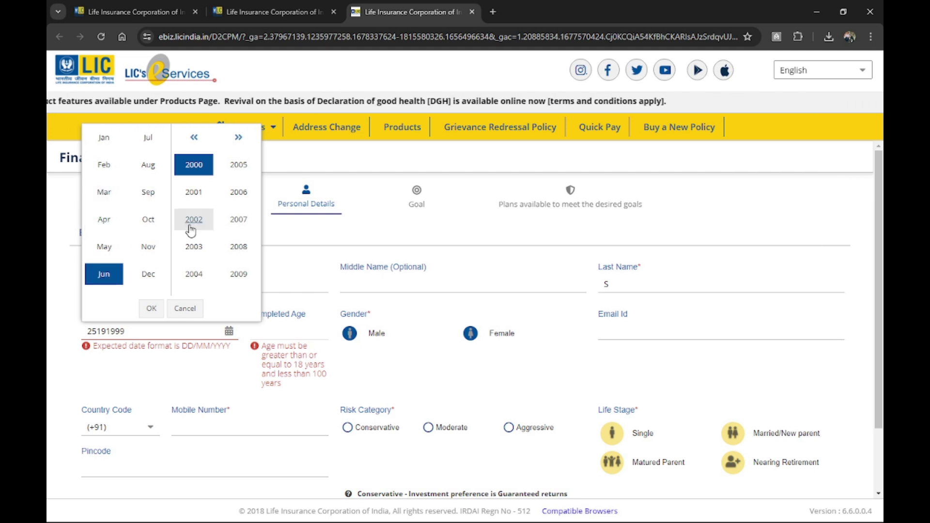
pyautogui.click(151, 308)
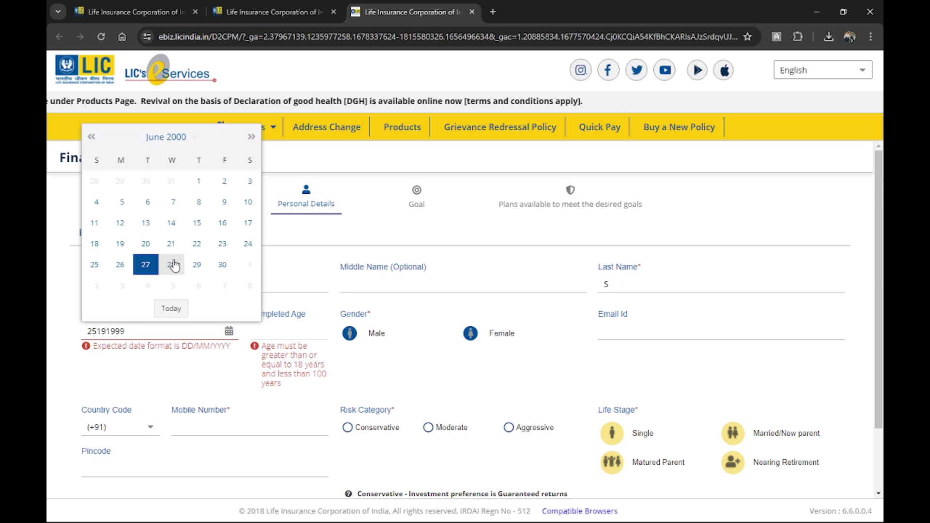
pyautogui.click(147, 244)
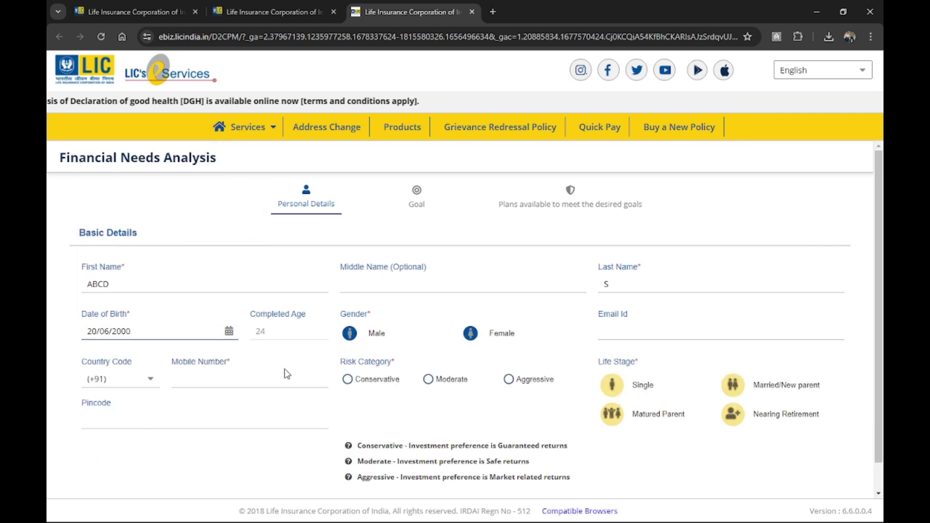
# Set gender to Male and enter the mobile number.
pyautogui.click(350, 334)
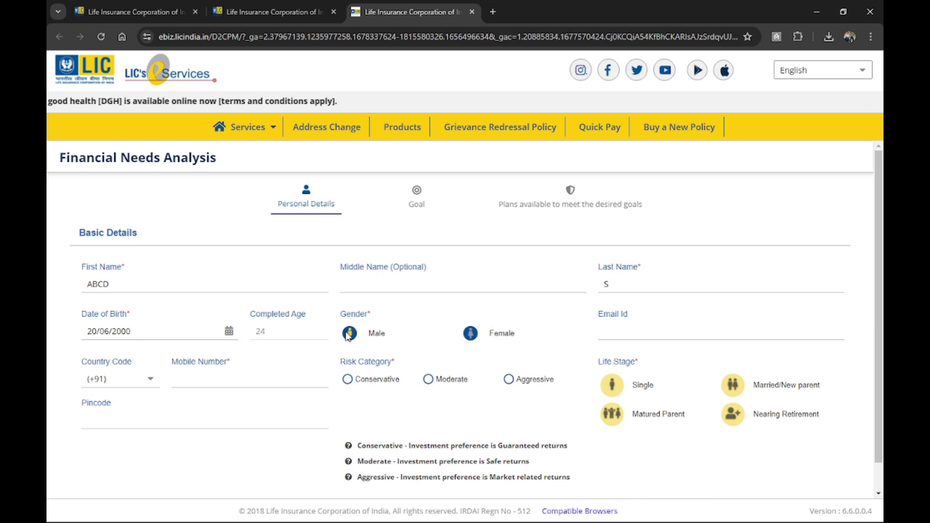
pyautogui.click(617, 331)
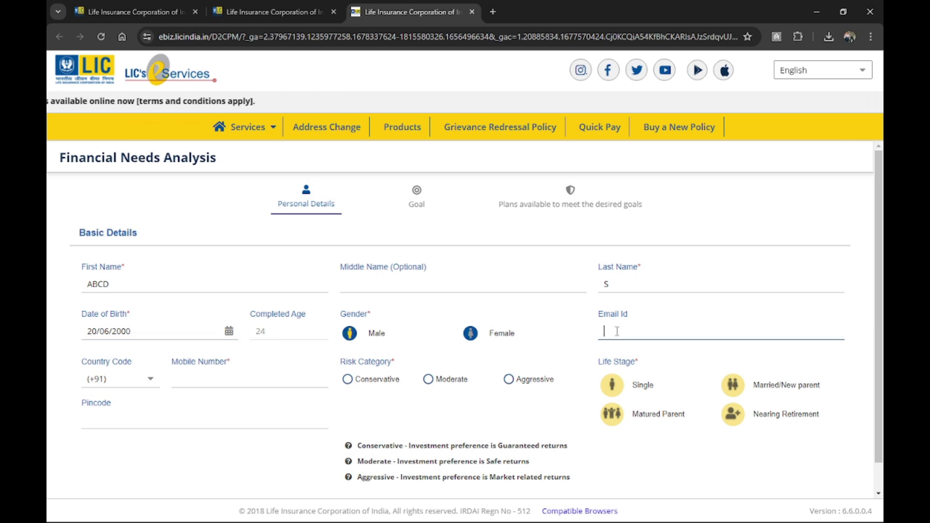
pyautogui.click(222, 379)
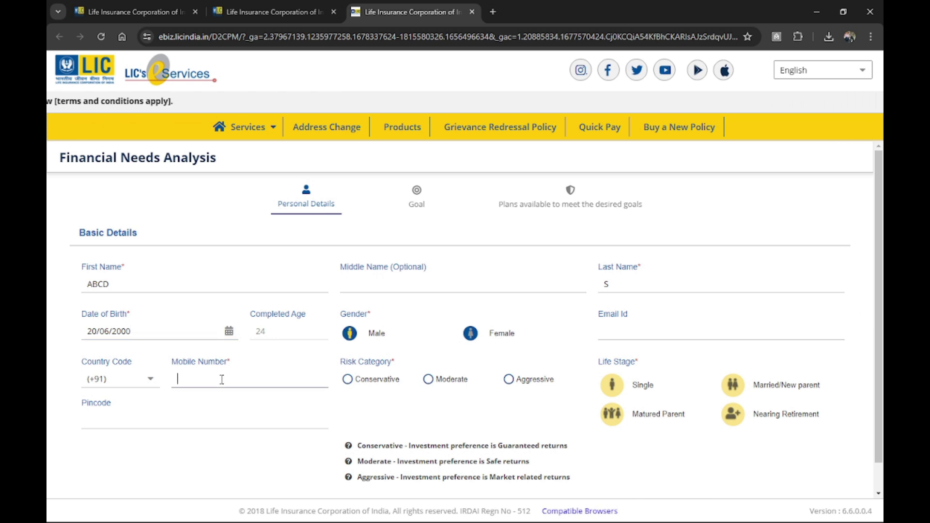
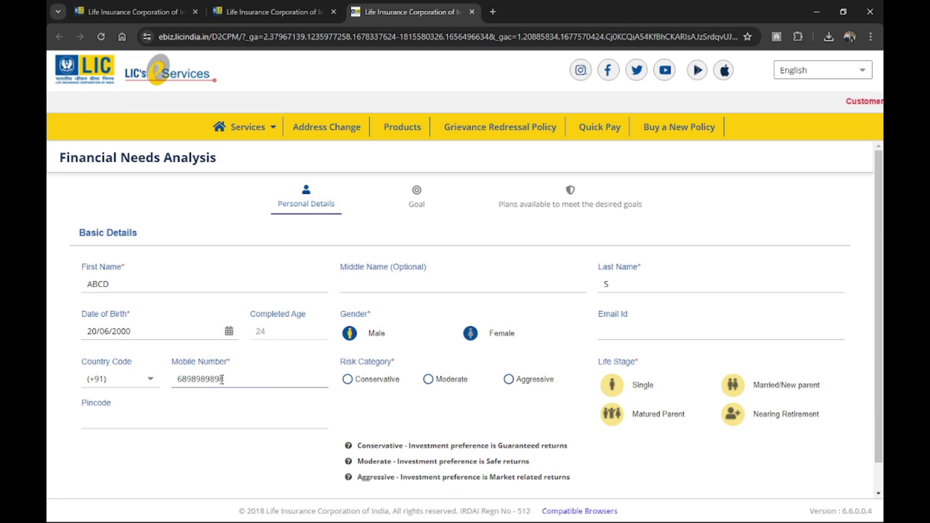
pyautogui.click(275, 421)
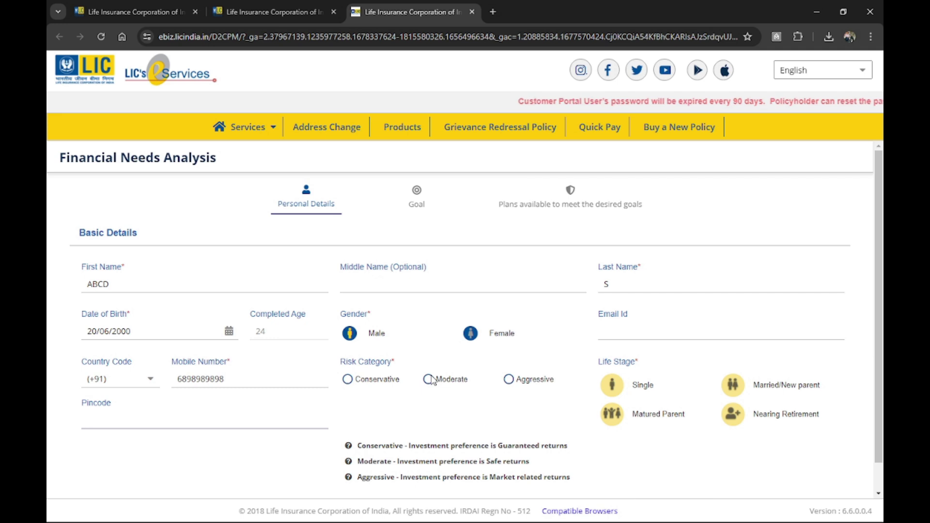
# Choose the Aggressive risk category and submit the personal details.
pyautogui.click(512, 385)
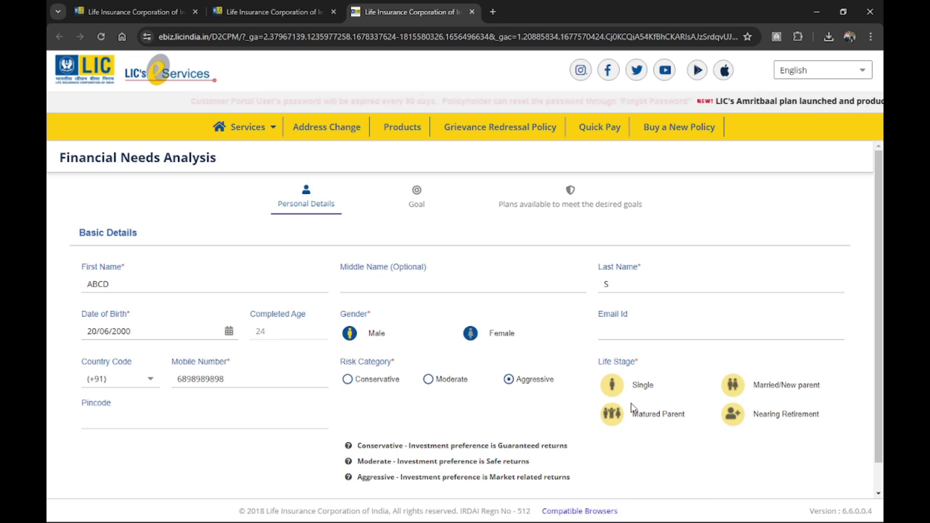
pyautogui.scroll(-1, 638, 395)
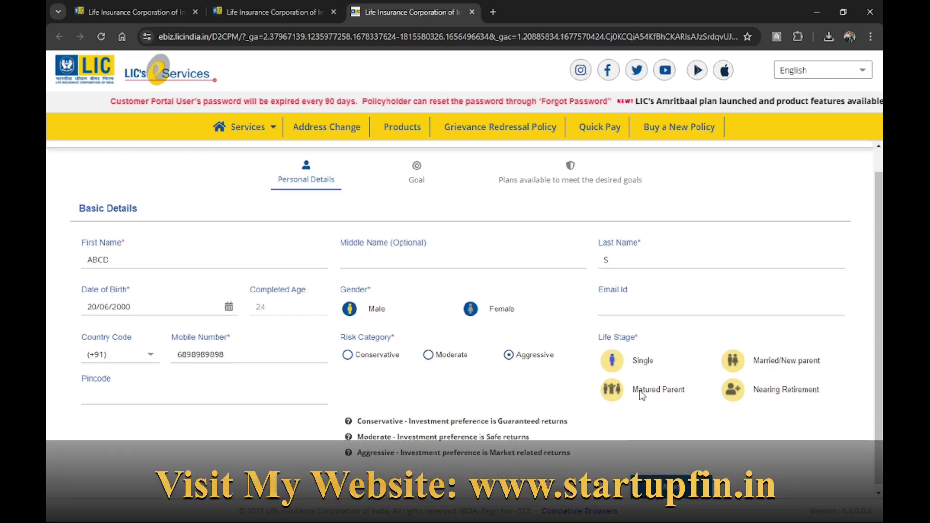
pyautogui.click(665, 477)
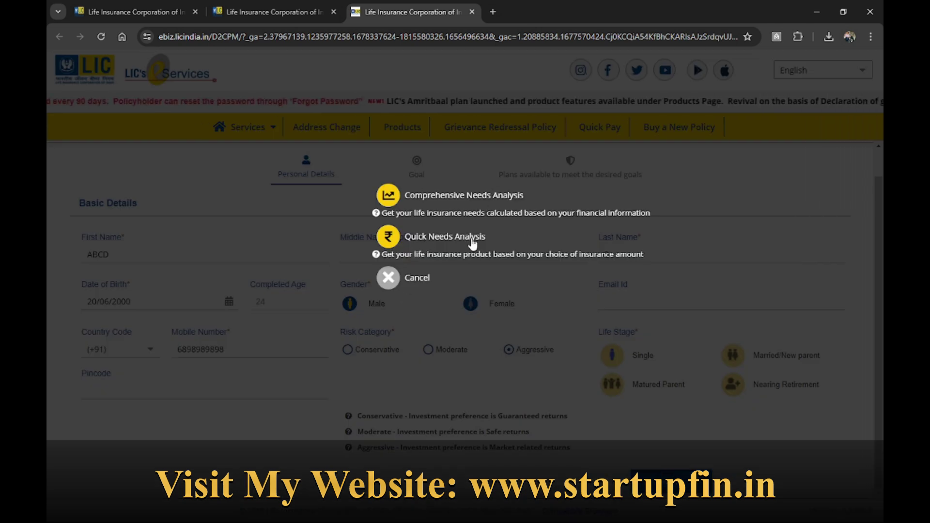
# Choose Comprehensive Needs Analysis and add a goal of type Risk Protection and Savings.
pyautogui.click(444, 199)
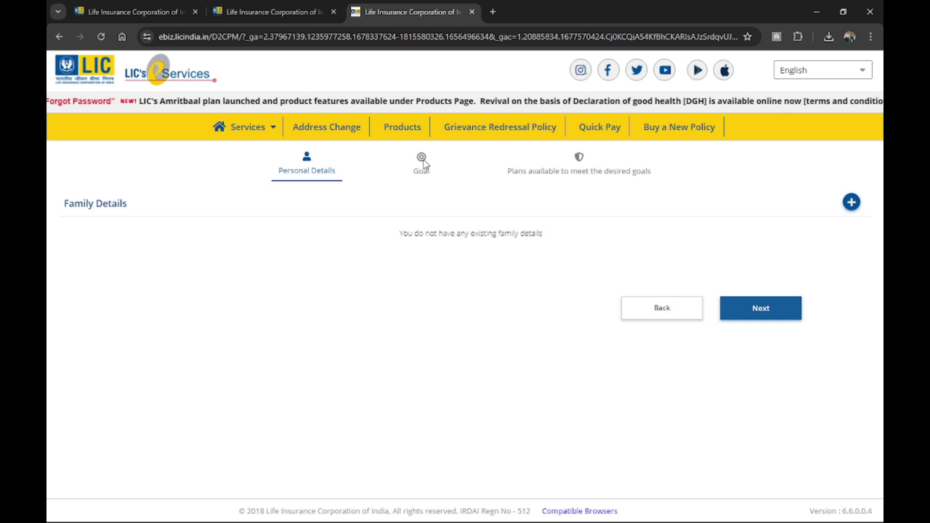
pyautogui.click(761, 308)
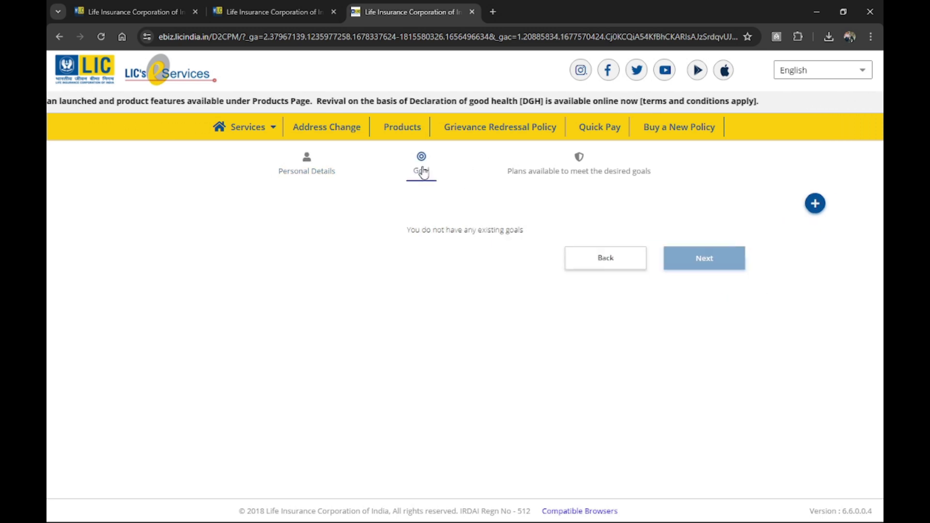
pyautogui.click(816, 204)
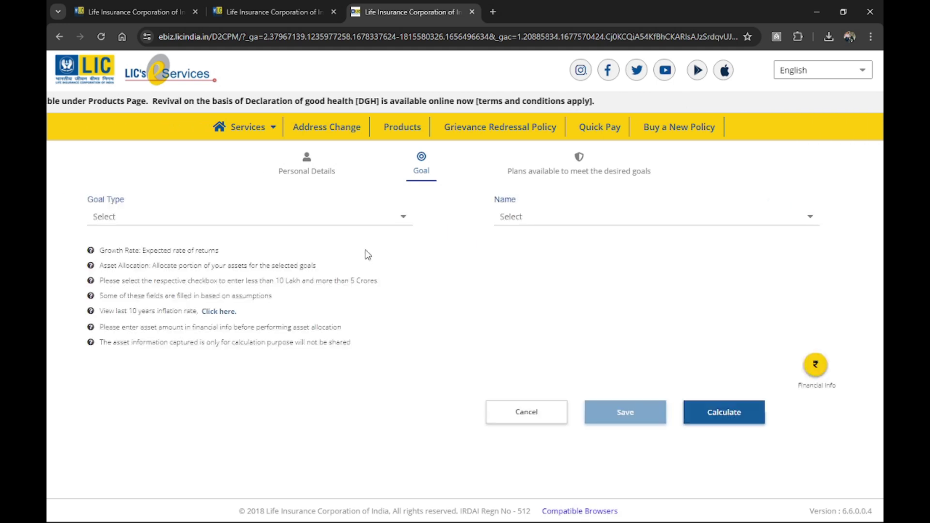
pyautogui.click(405, 219)
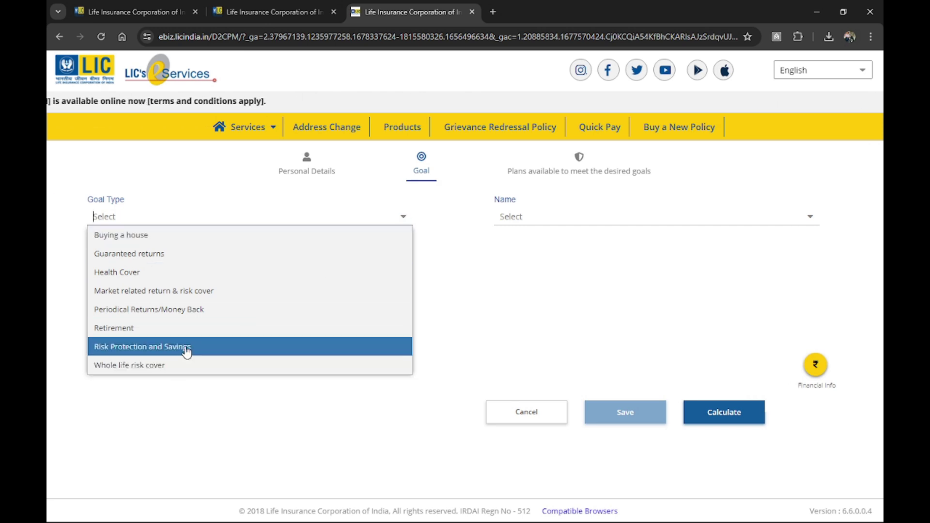
pyautogui.click(187, 350)
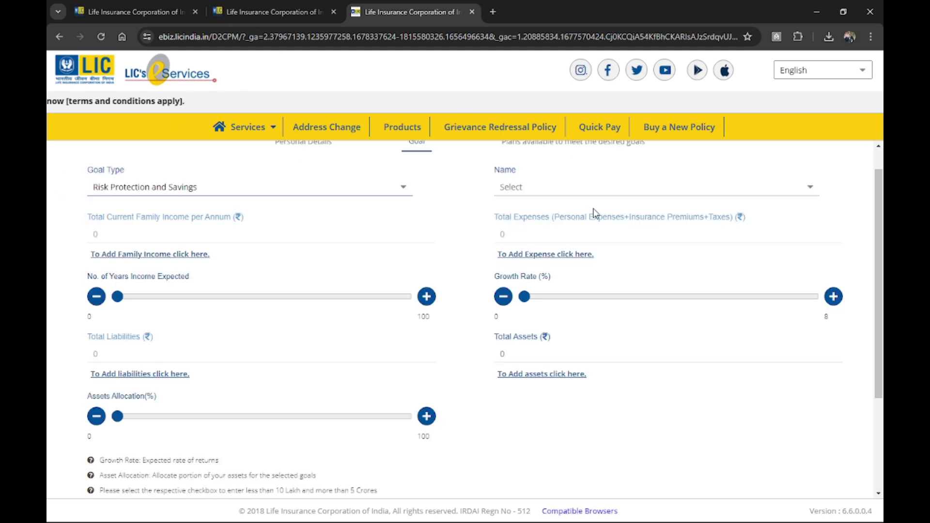
# Assign the goal to the only listed family member and open the family income form.
pyautogui.click(525, 189)
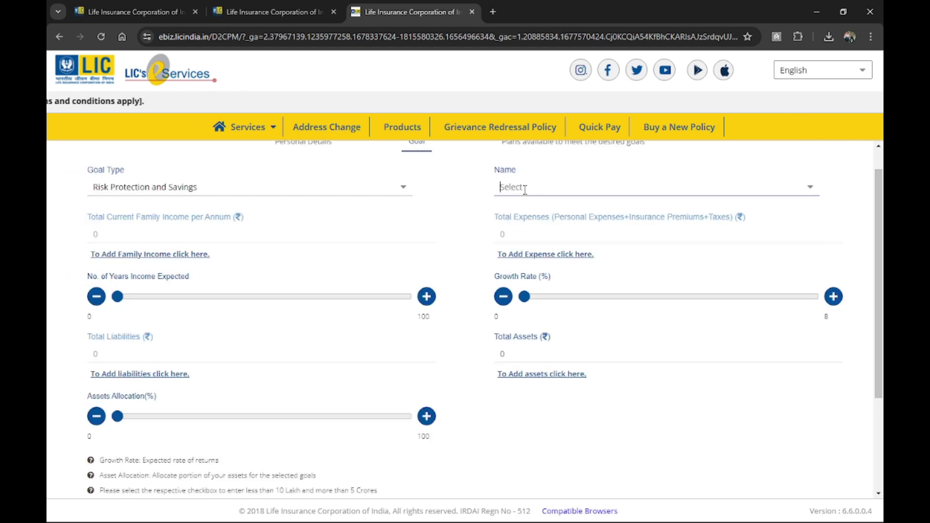
pyautogui.click(811, 188)
pyautogui.click(628, 207)
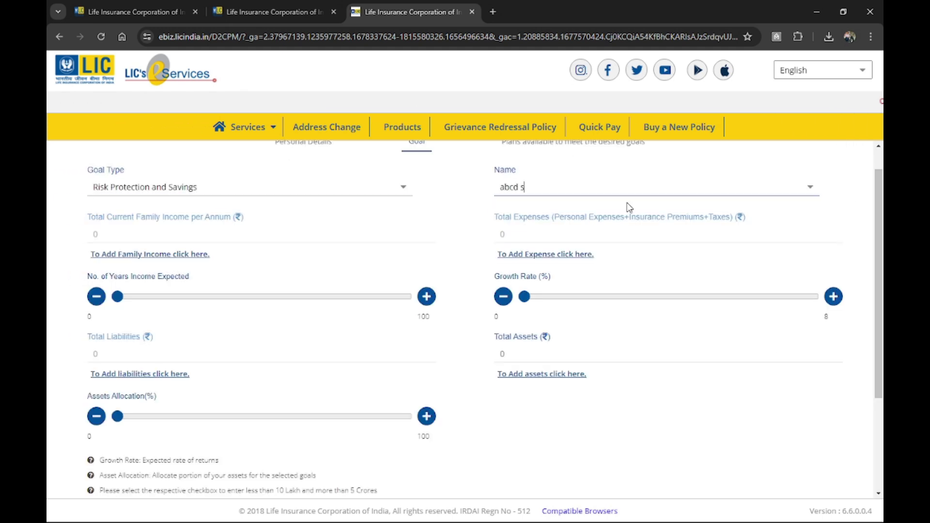
pyautogui.click(162, 255)
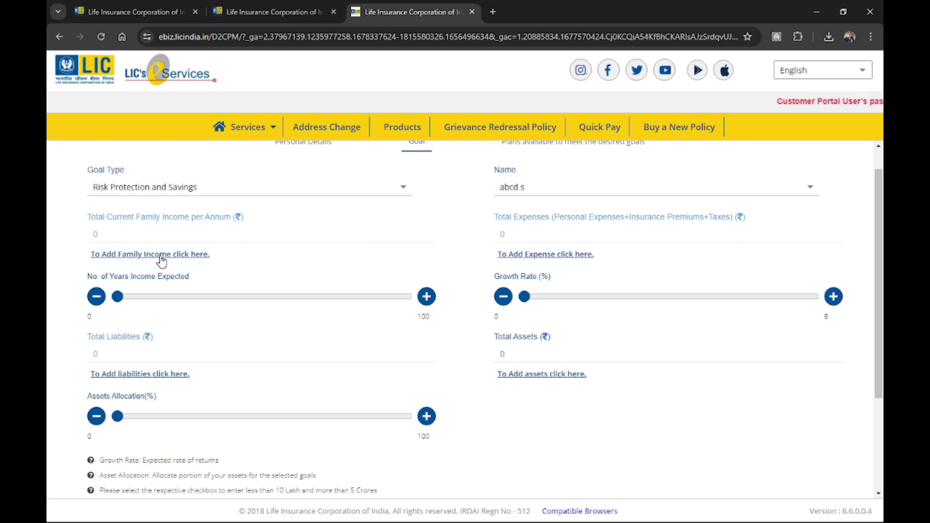
pyautogui.click(168, 199)
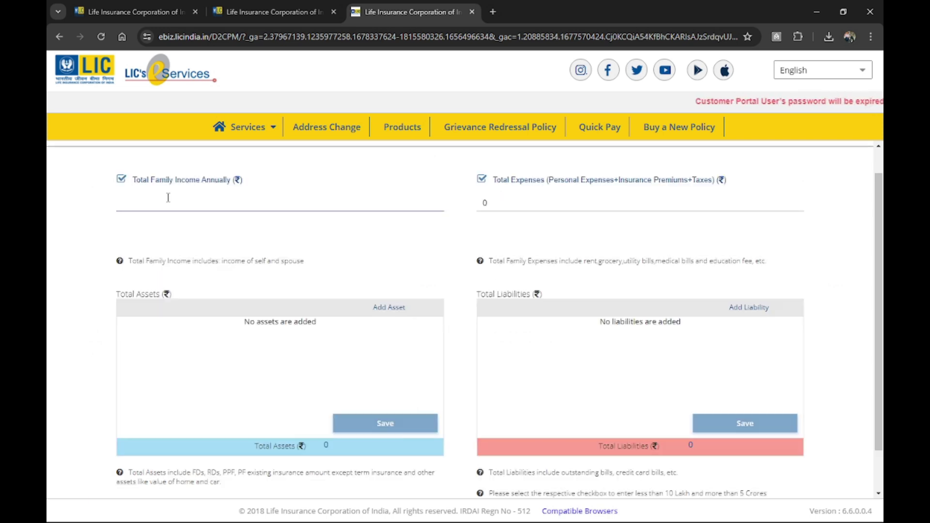
# Enter annual family income 800000 and total expenses 450000.
pyautogui.write('8000000')
pyautogui.press('BackSpace')
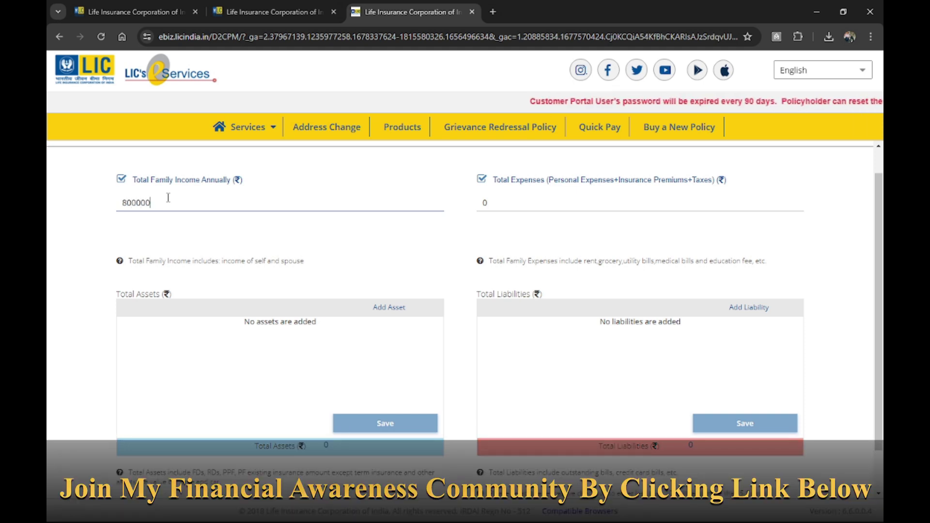
pyautogui.click(539, 205)
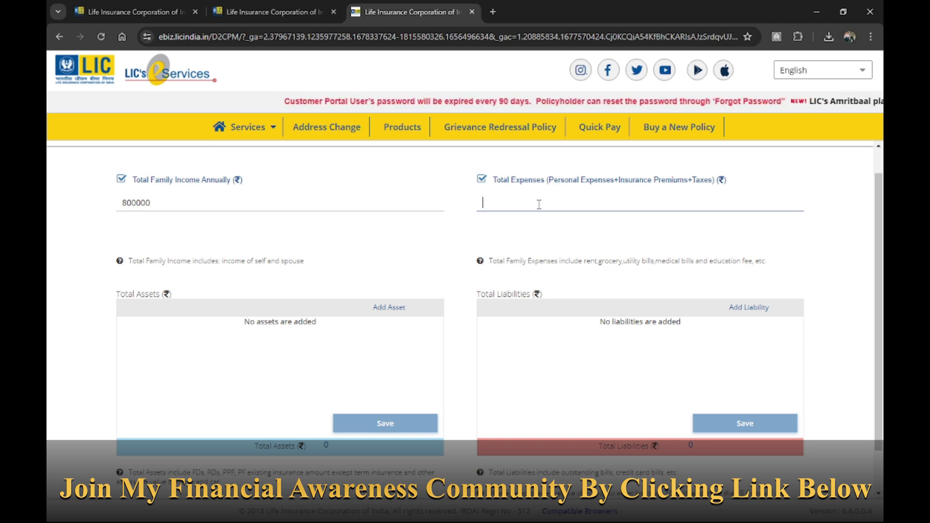
pyautogui.write('450000')
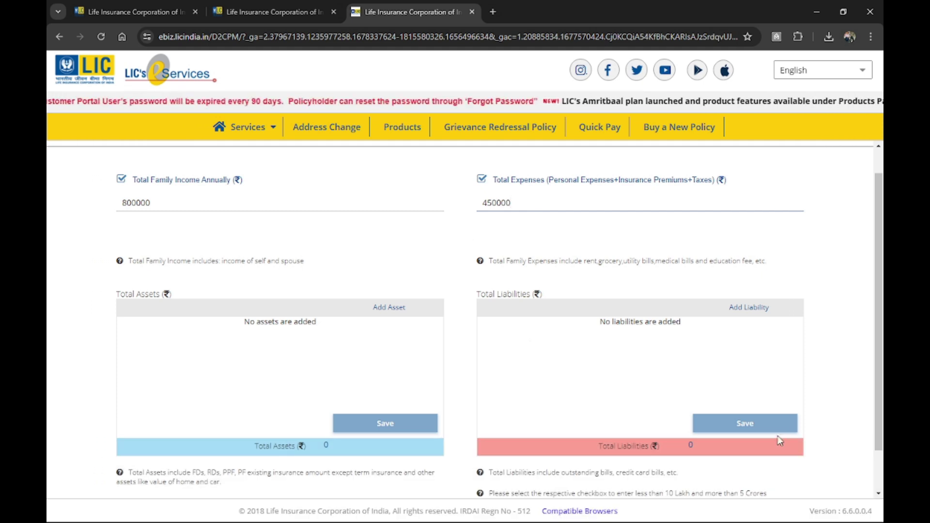
pyautogui.scroll(-1, 716, 376)
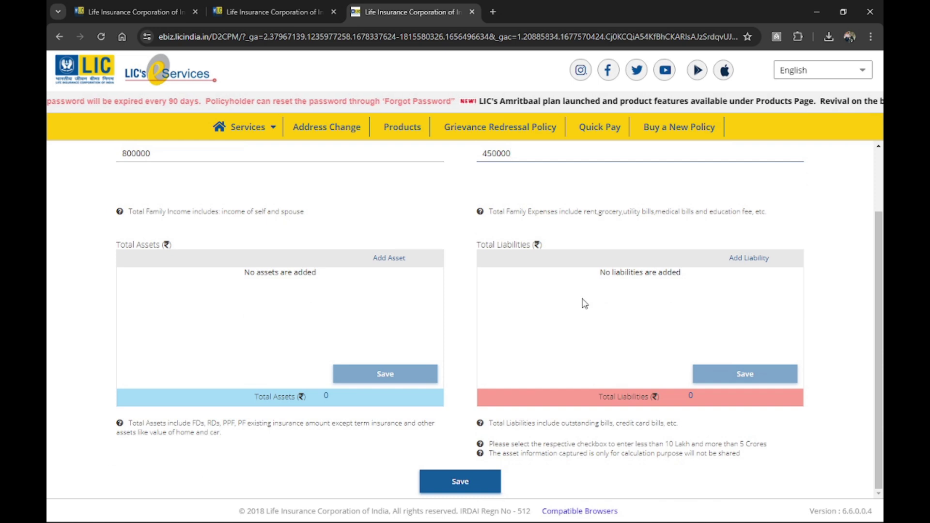
pyautogui.click(188, 260)
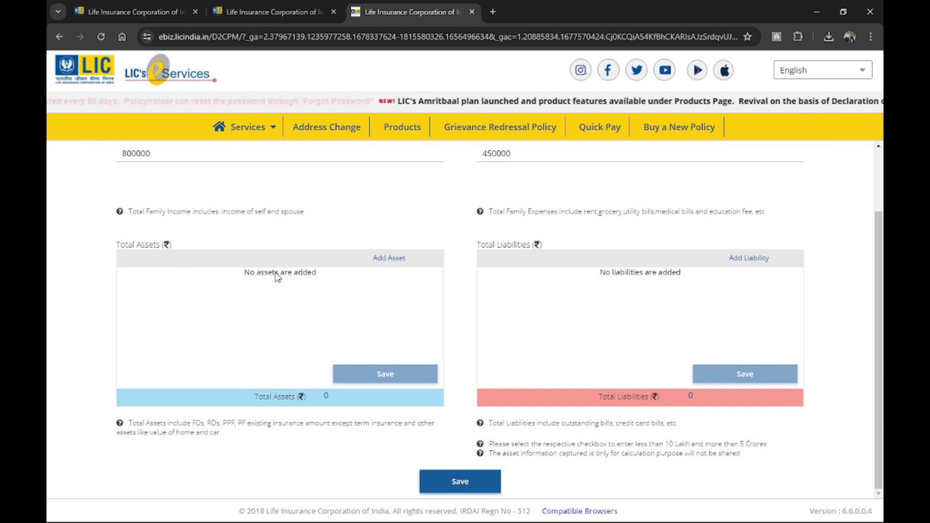
# Add a Mutual Funds asset worth 100000.
pyautogui.click(391, 259)
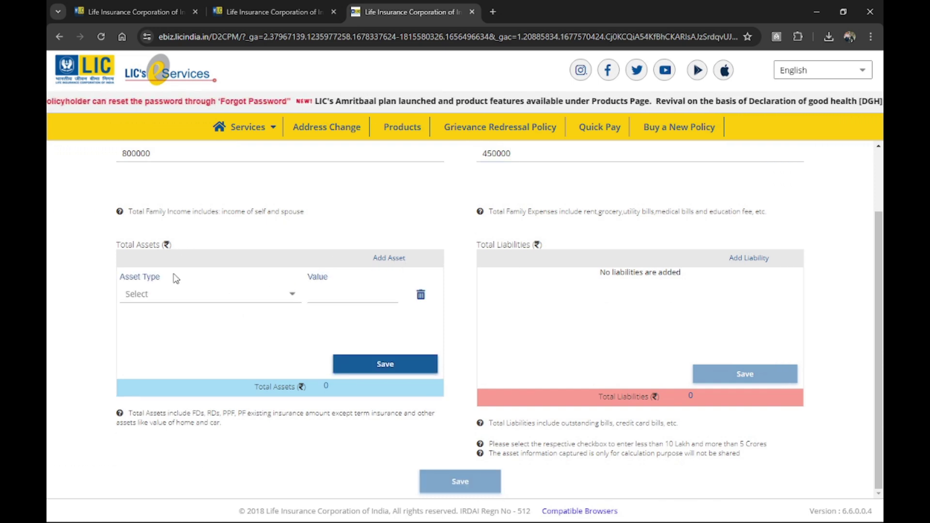
pyautogui.click(291, 300)
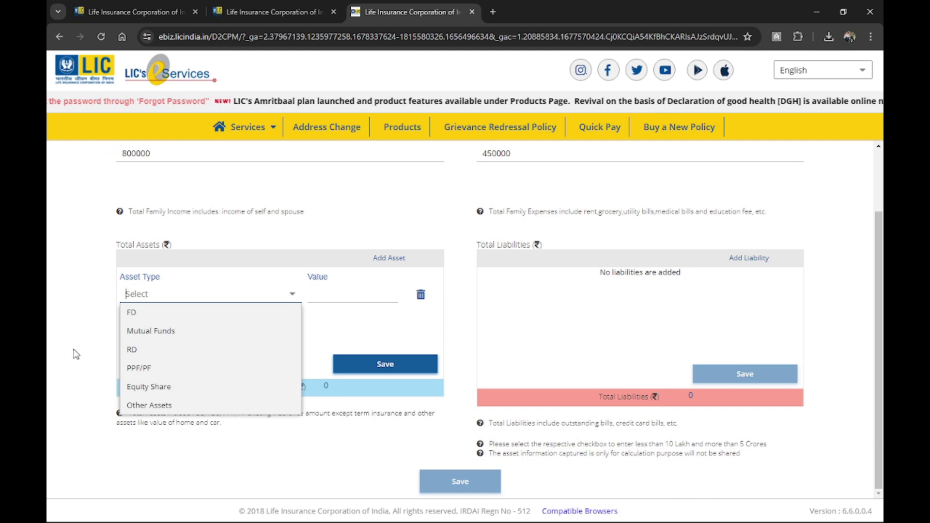
pyautogui.click(164, 333)
pyautogui.click(342, 295)
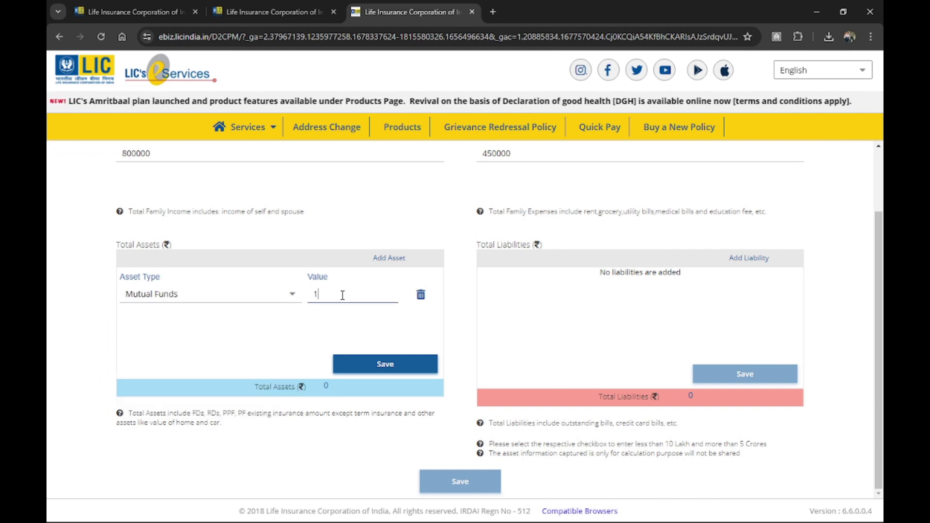
pyautogui.click(559, 284)
# Add an Education Loan liability of 500000 and save both entries.
pyautogui.click(749, 264)
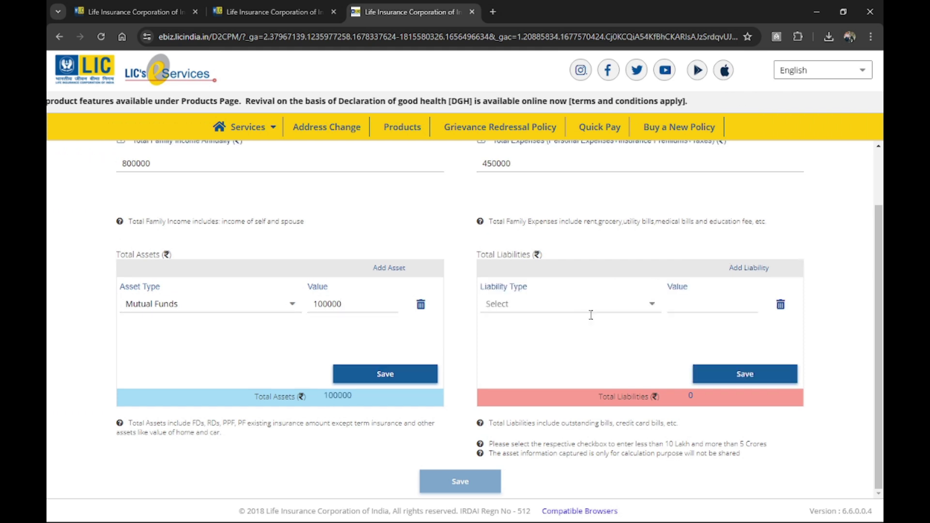
pyautogui.click(651, 310)
pyautogui.click(544, 359)
pyautogui.click(730, 303)
pyautogui.write('500000')
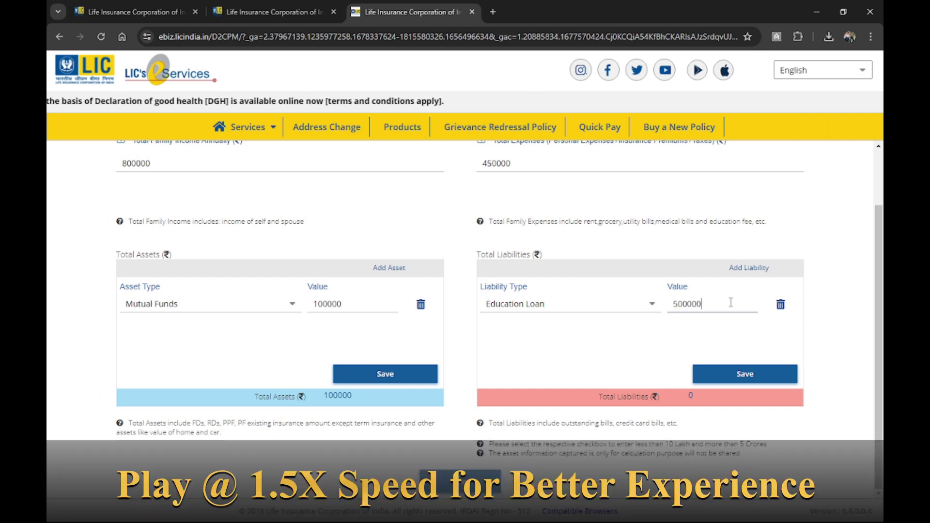
pyautogui.click(744, 379)
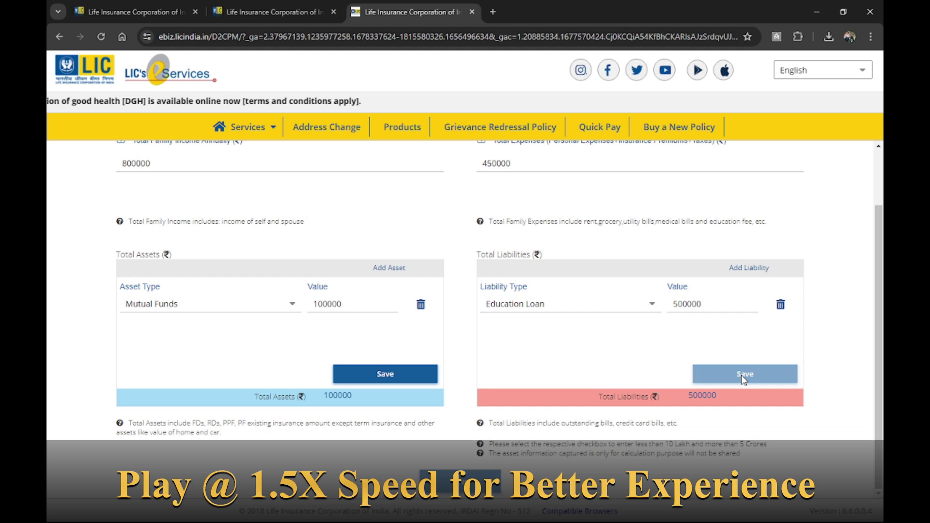
pyautogui.click(426, 376)
# Save the financial details and set years of income expected to 40.
pyautogui.click(459, 479)
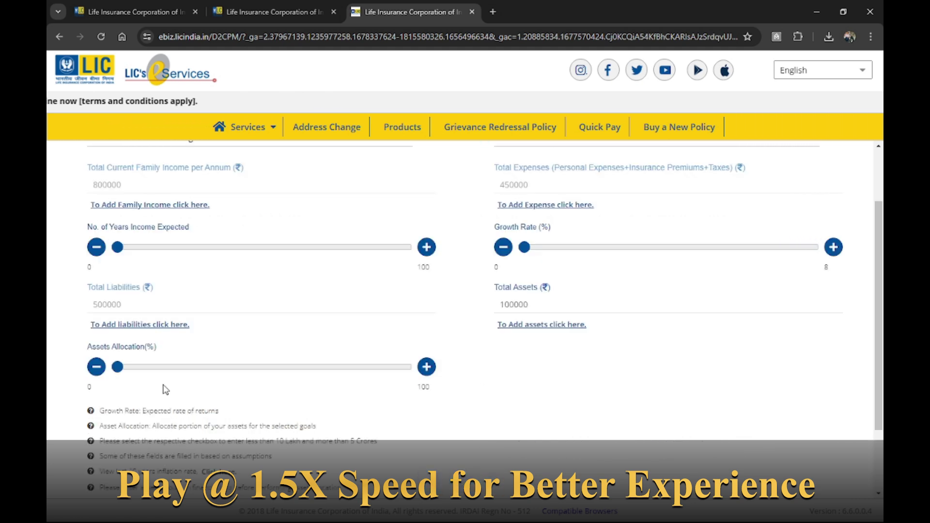
pyautogui.scroll(-1, 166, 390)
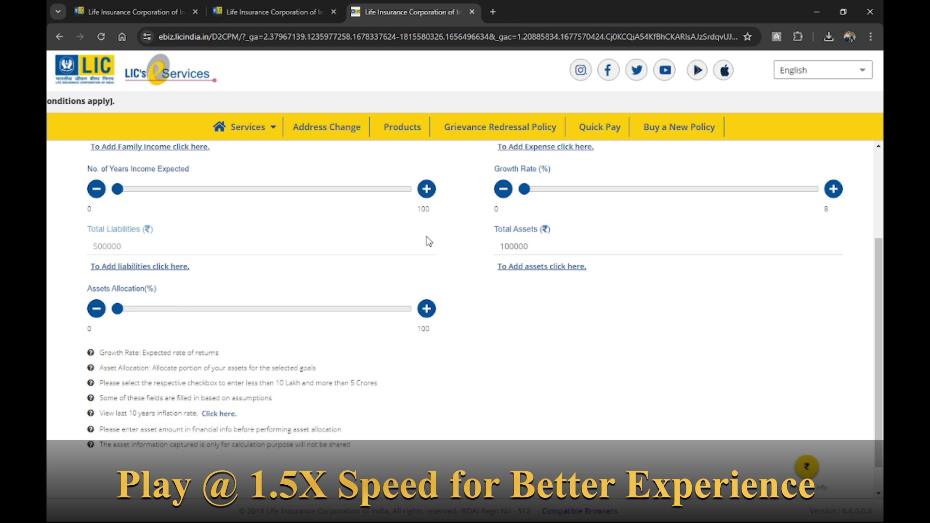
pyautogui.scroll(1, 596, 230)
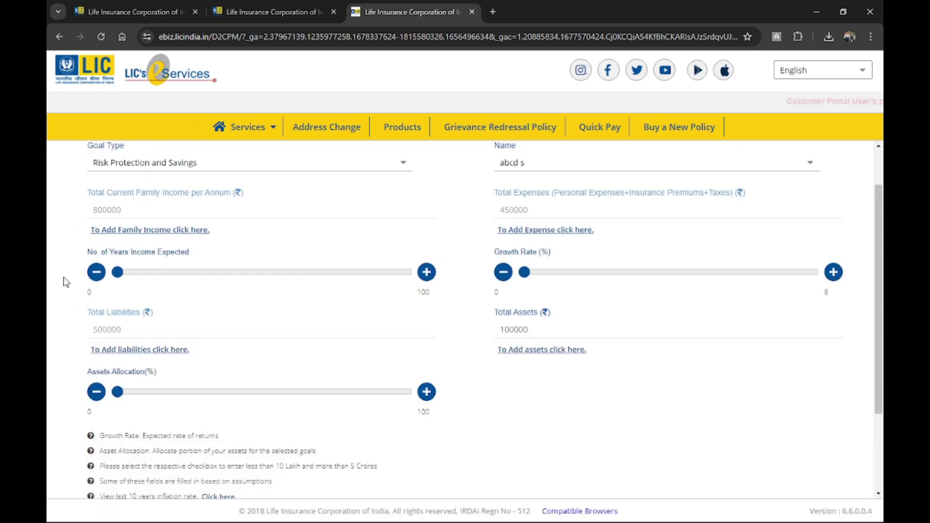
pyautogui.scroll(2, 155, 213)
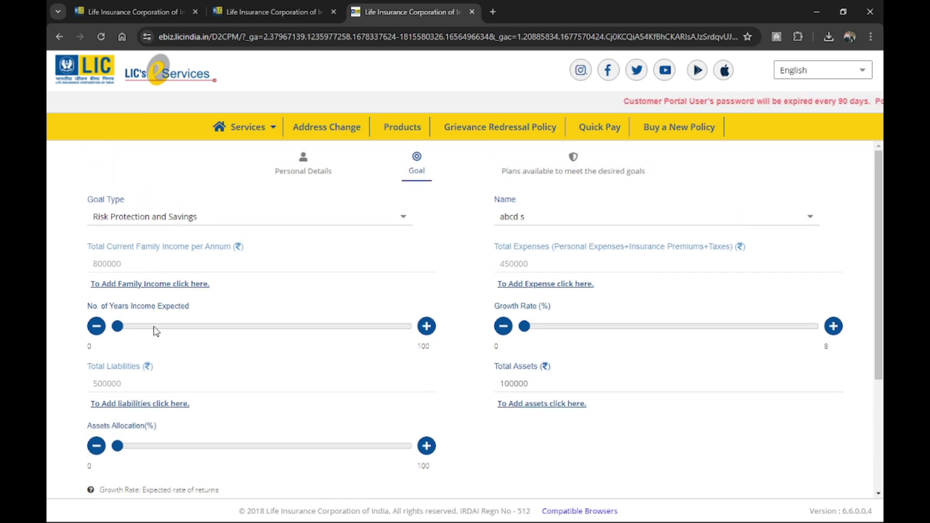
pyautogui.click(240, 333)
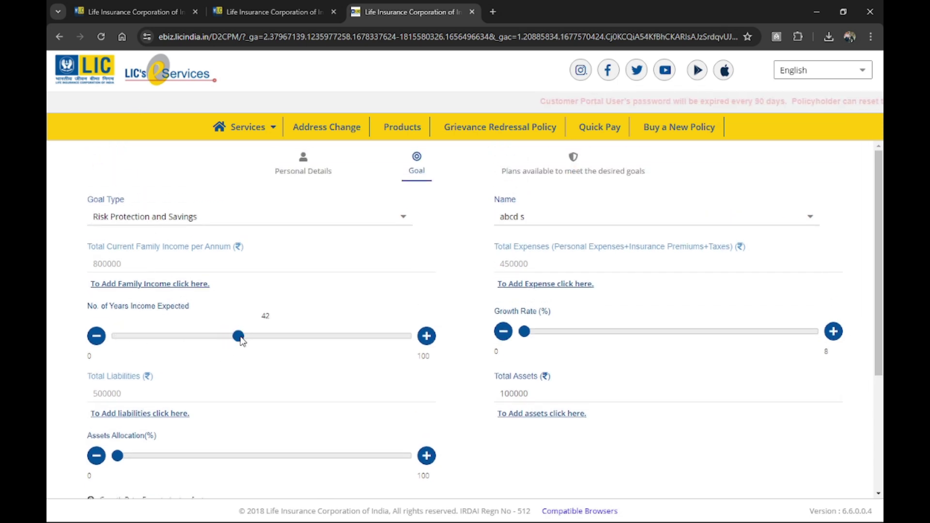
pyautogui.moveTo(241, 341); pyautogui.dragTo(234, 342)
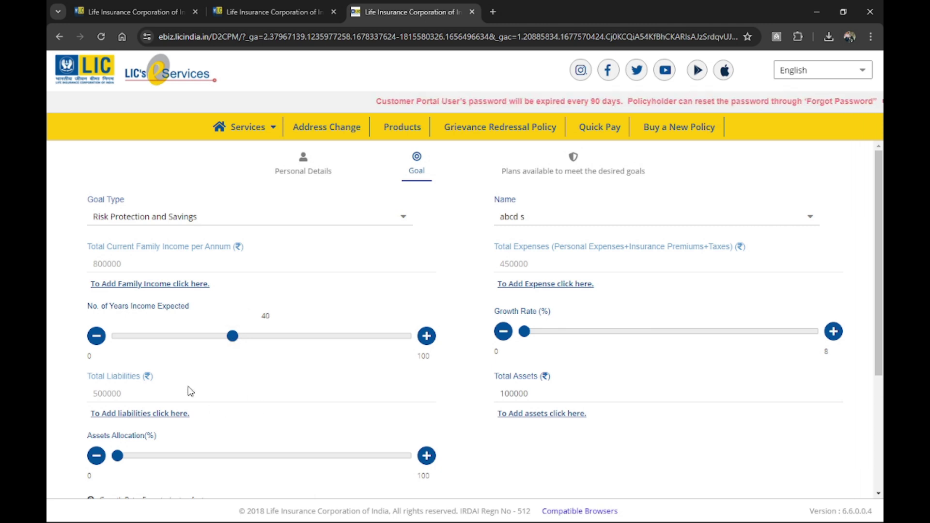
# Set the expected growth rate slider to 4%.
pyautogui.scroll(-3, 242, 386)
pyautogui.scroll(-1, 242, 386)
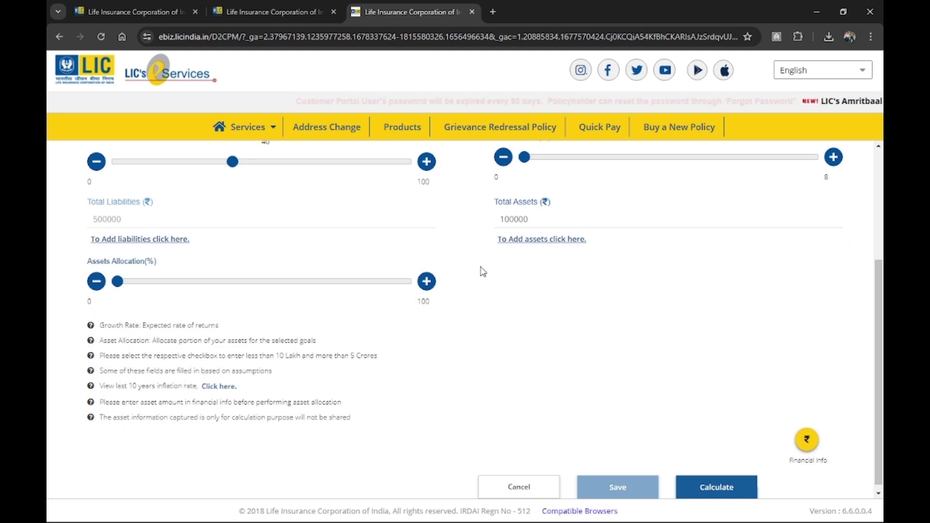
pyautogui.scroll(1, 716, 182)
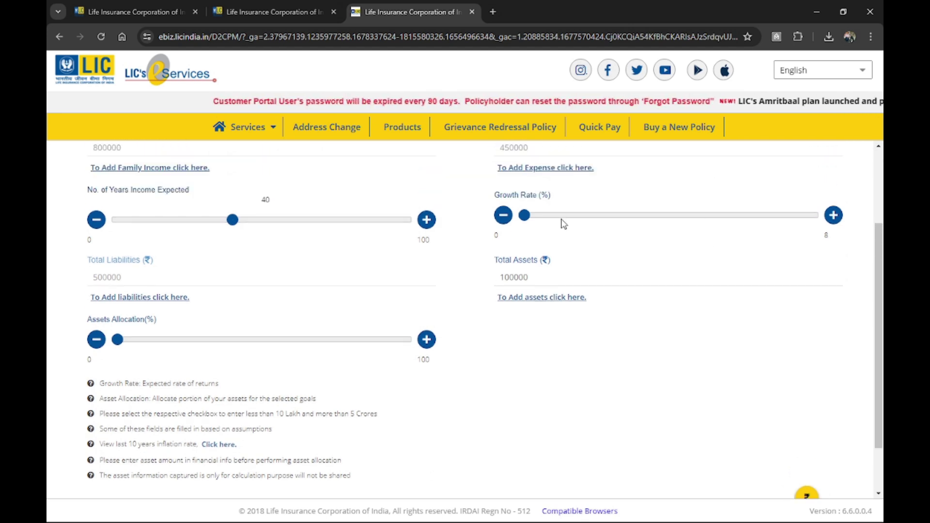
pyautogui.scroll(1, 631, 245)
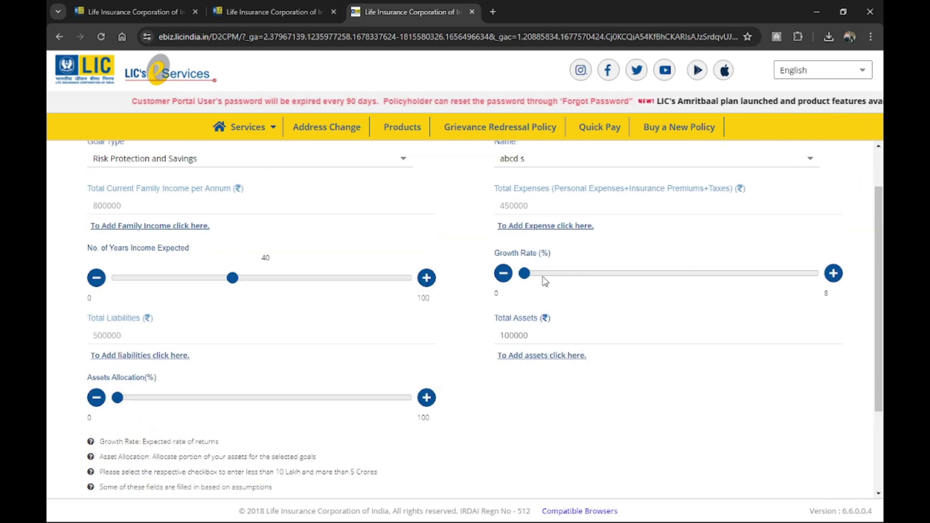
pyautogui.click(525, 276)
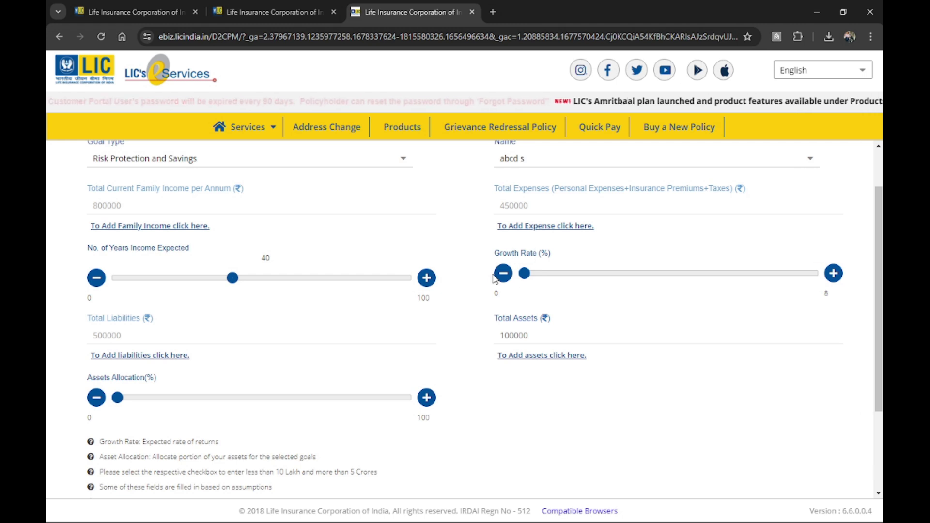
pyautogui.click(575, 275)
pyautogui.click(606, 276)
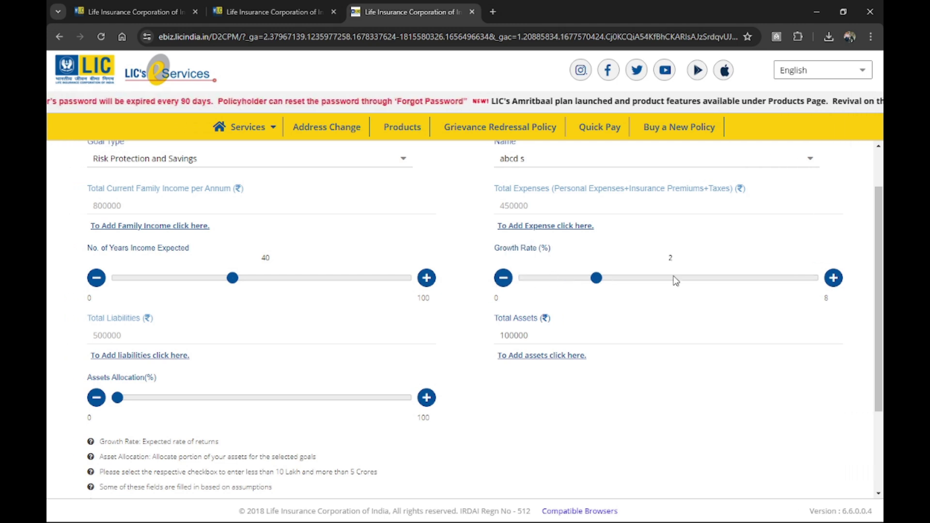
pyautogui.click(675, 277)
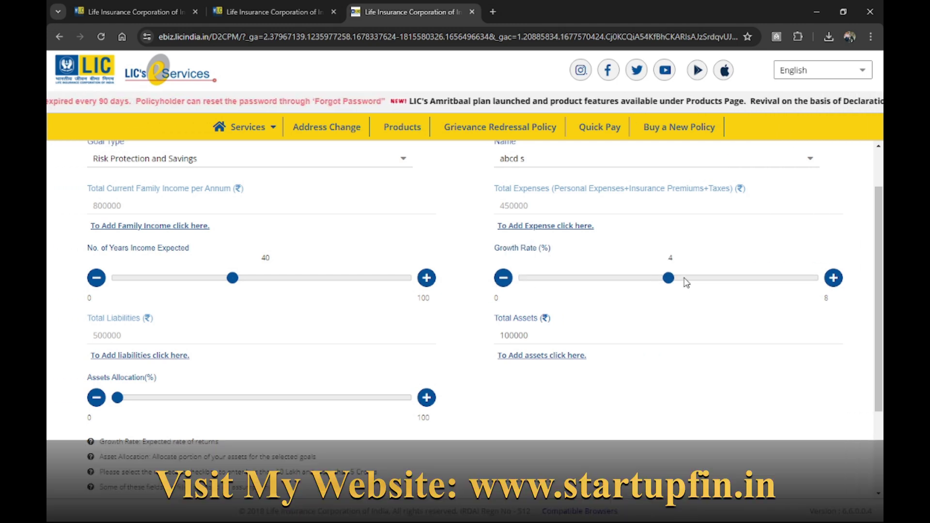
pyautogui.click(771, 285)
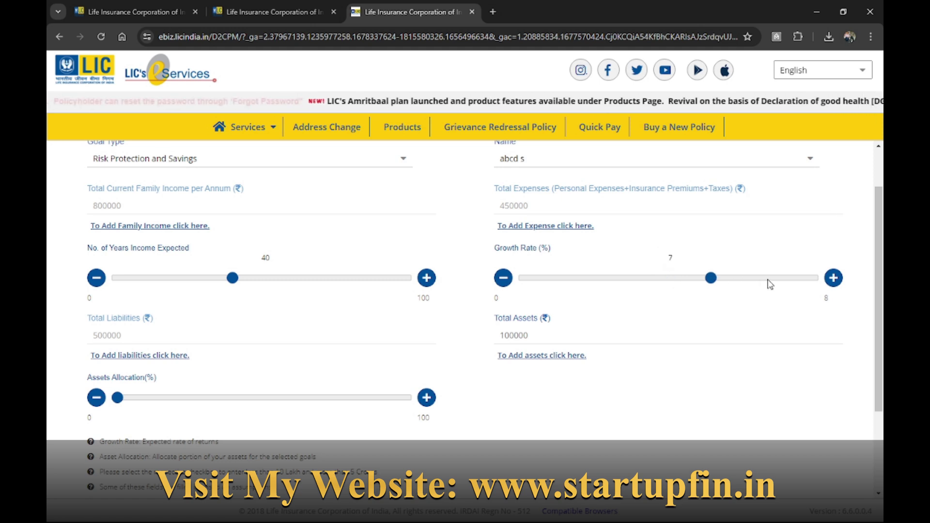
pyautogui.click(673, 280)
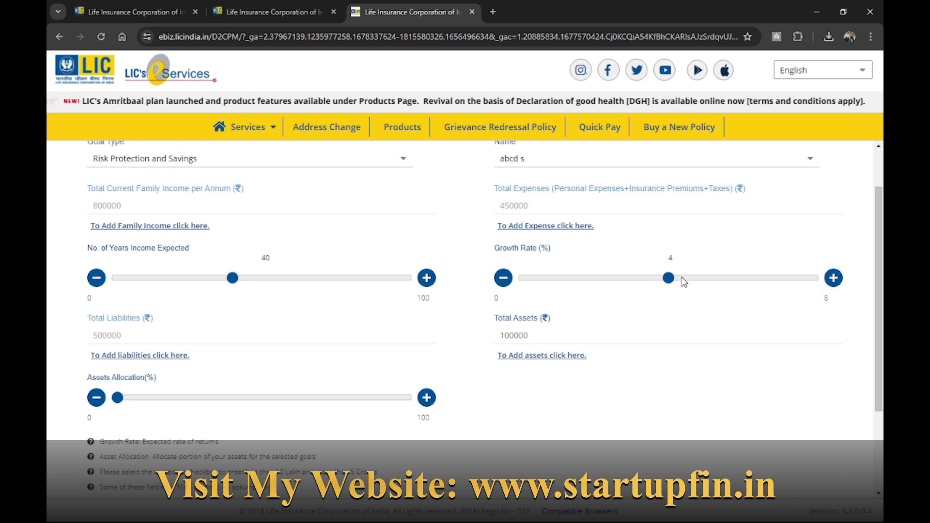
# Allocate 40% of assets to this goal.
pyautogui.scroll(-3, 436, 326)
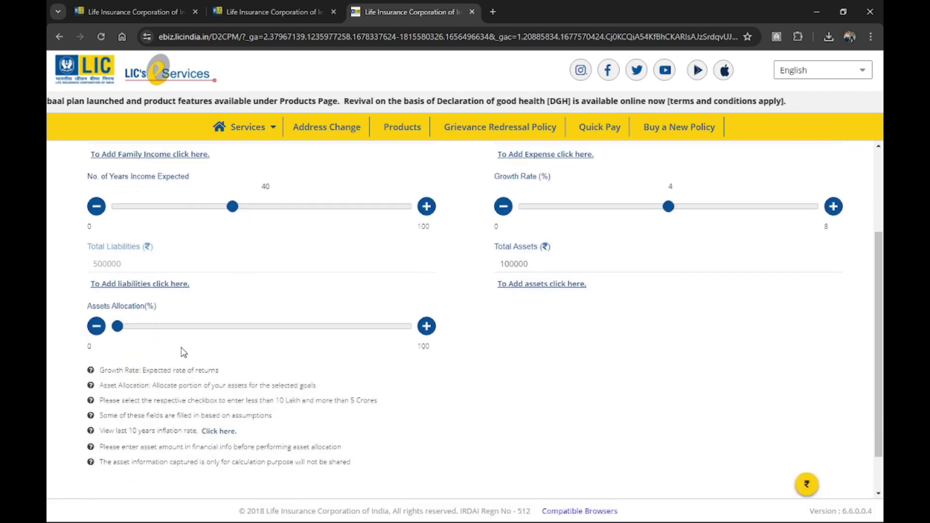
pyautogui.scroll(-2, 184, 353)
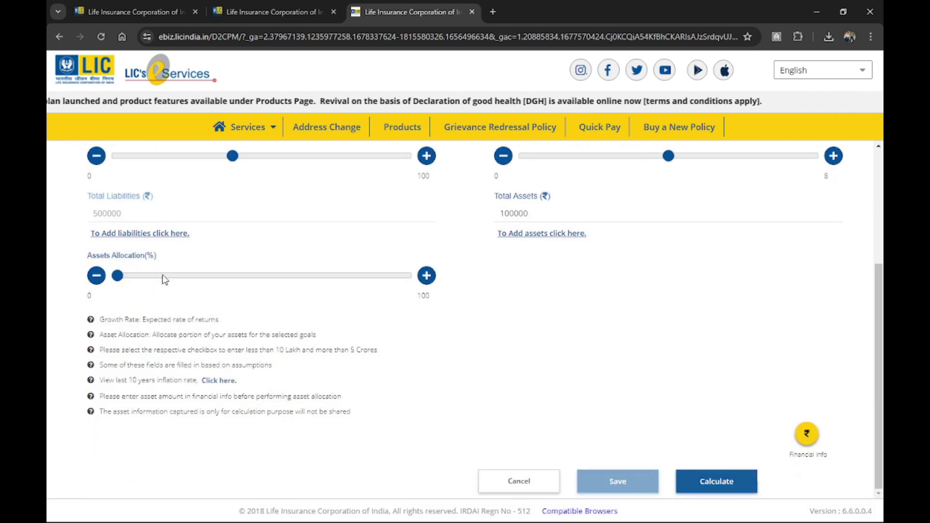
pyautogui.click(234, 281)
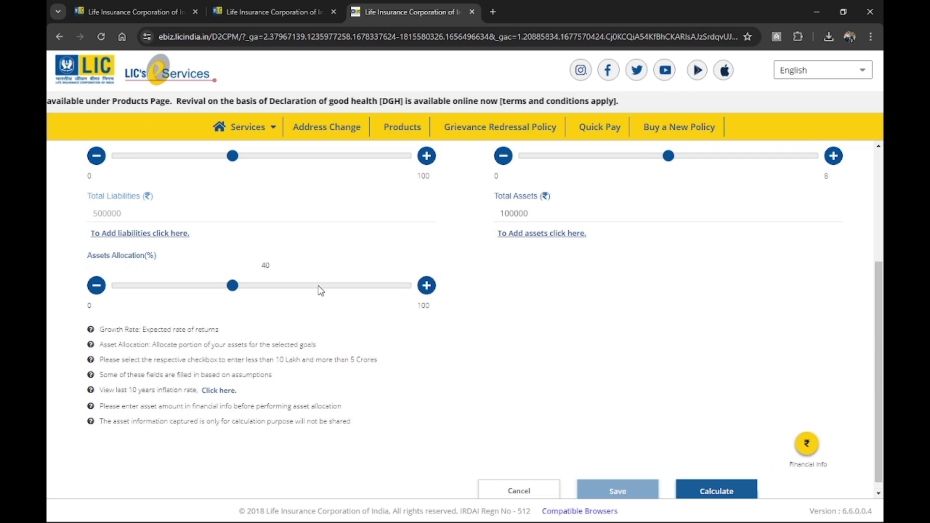
pyautogui.scroll(2, 704, 469)
pyautogui.scroll(-2, 679, 422)
pyautogui.scroll(2, 696, 478)
pyautogui.scroll(-2, 698, 442)
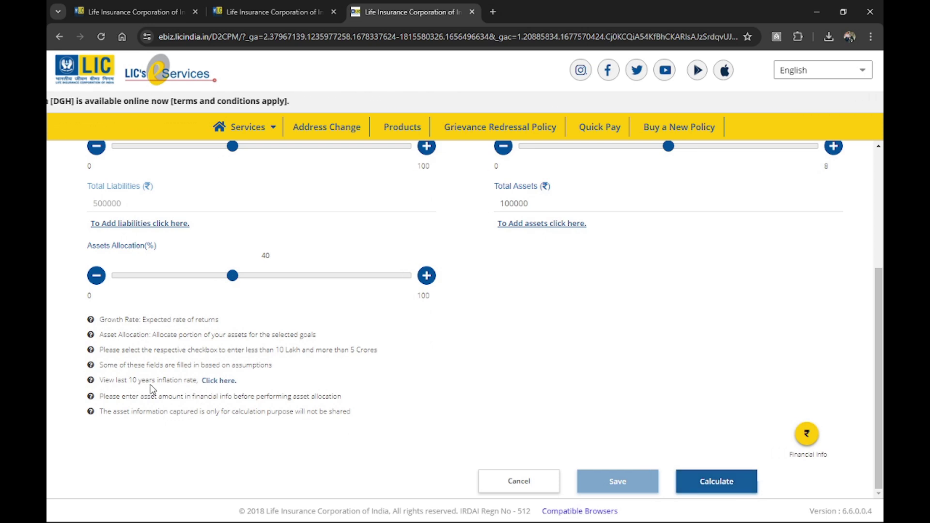
pyautogui.click(224, 383)
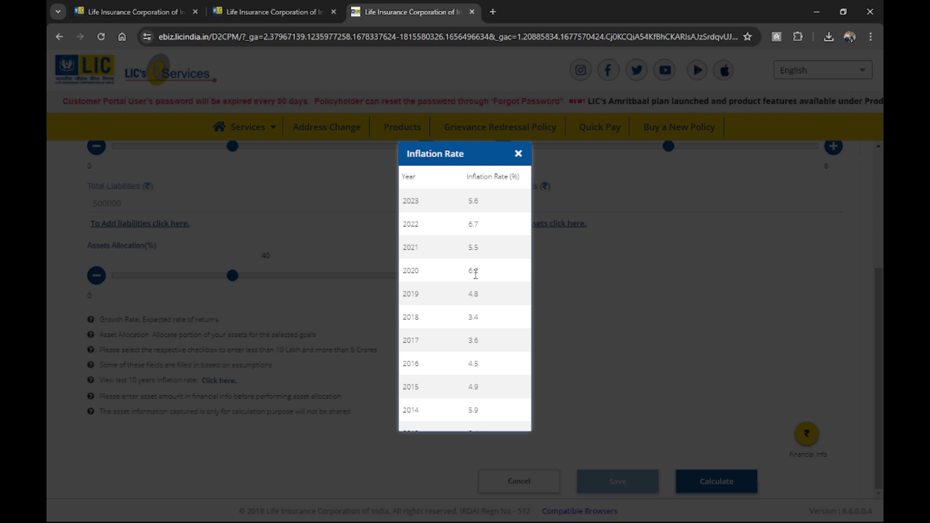
pyautogui.click(519, 154)
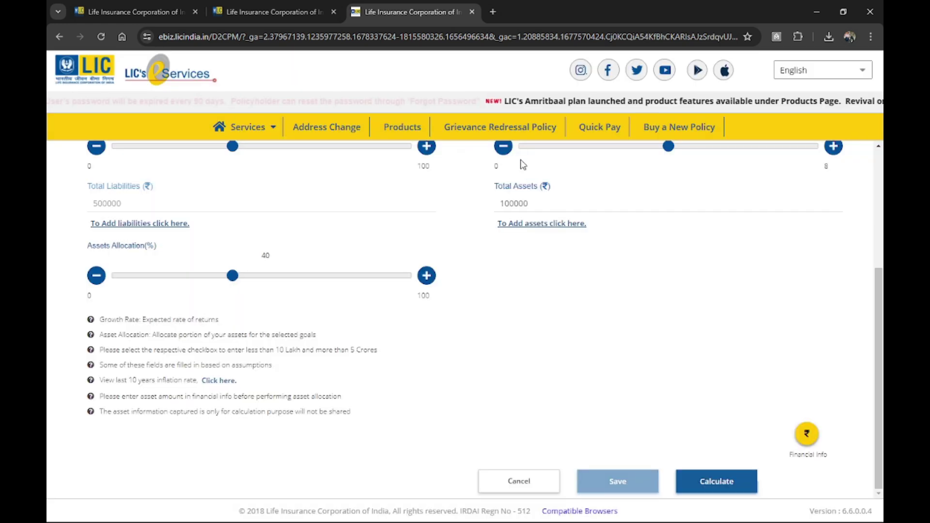
# Calculate the Desired Goal Amount, which comes to ₹3,21,90,000.
pyautogui.click(714, 484)
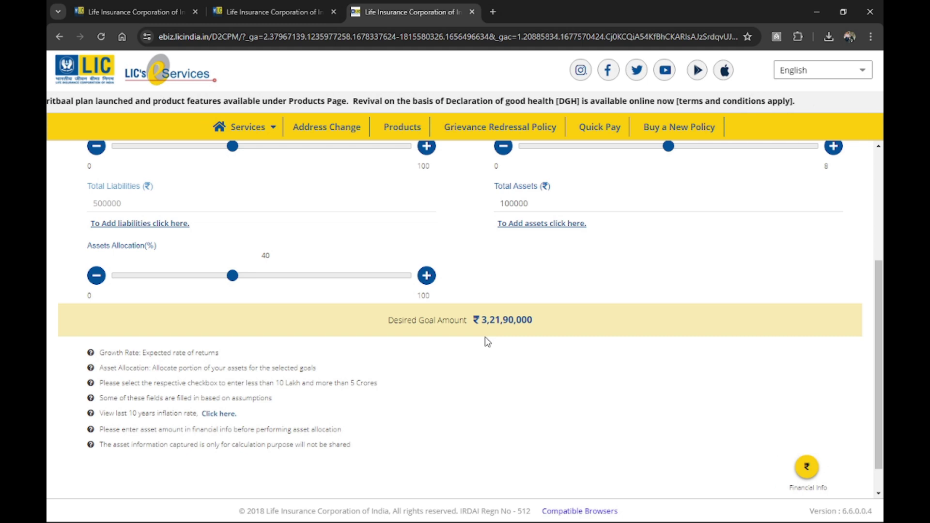
pyautogui.scroll(-1, 485, 338)
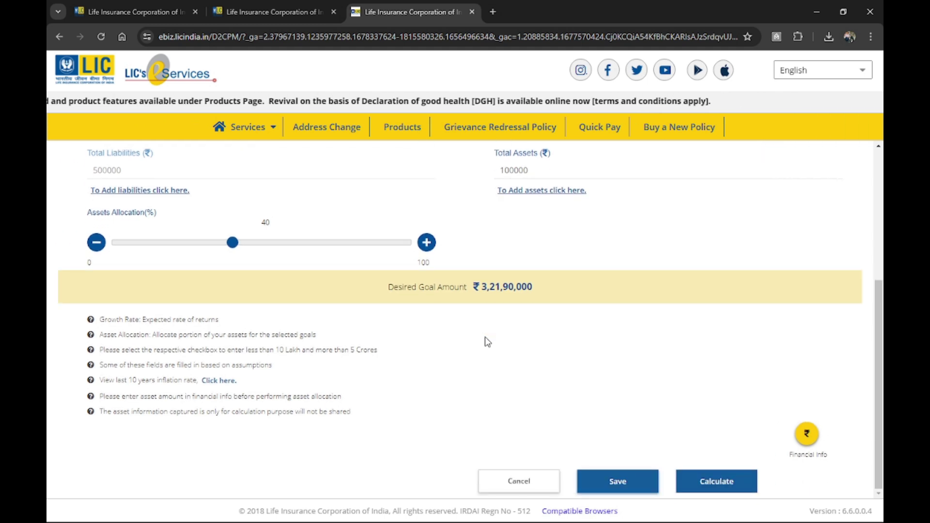
pyautogui.scroll(2, 485, 341)
pyautogui.scroll(-2, 484, 342)
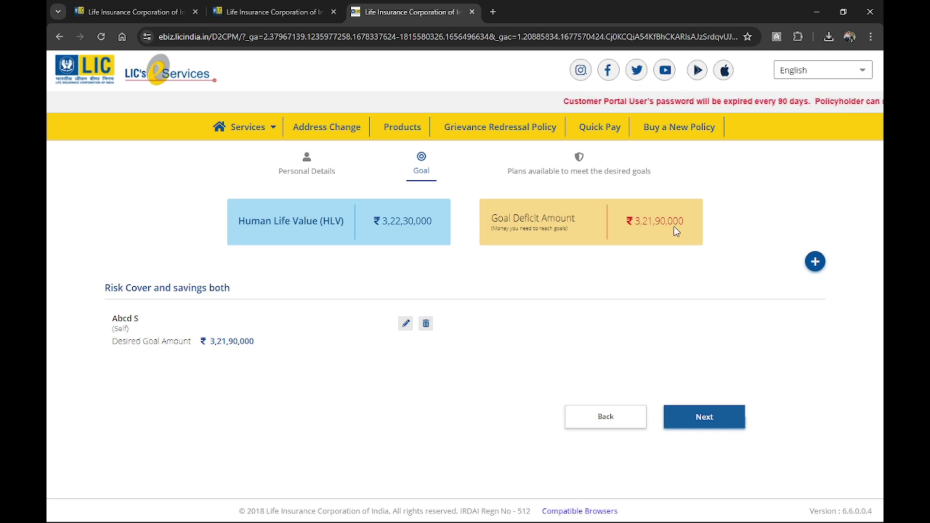
# Move past the Total Assets chart to the recommended plans, e.g. Jeevan Anand, Jeevan Labh, Dhan Sanchay.
pyautogui.click(708, 419)
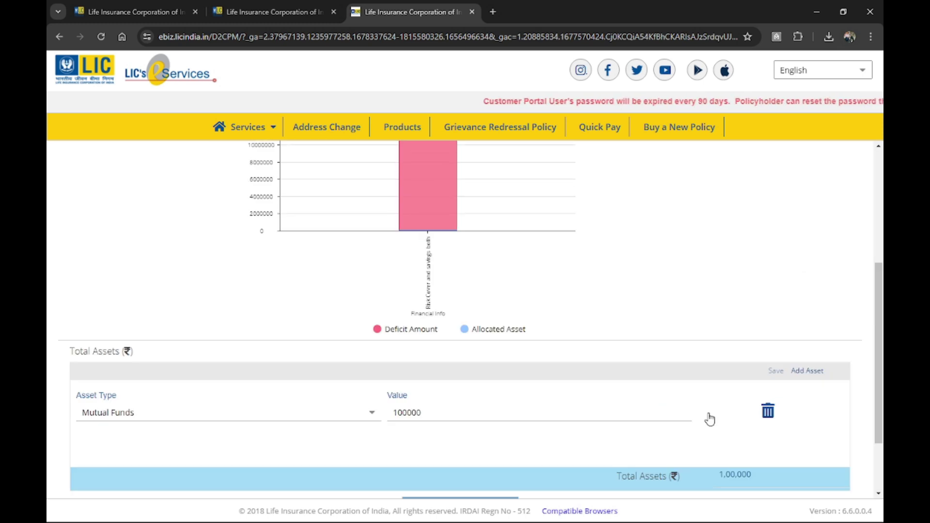
pyautogui.scroll(2, 875, 397)
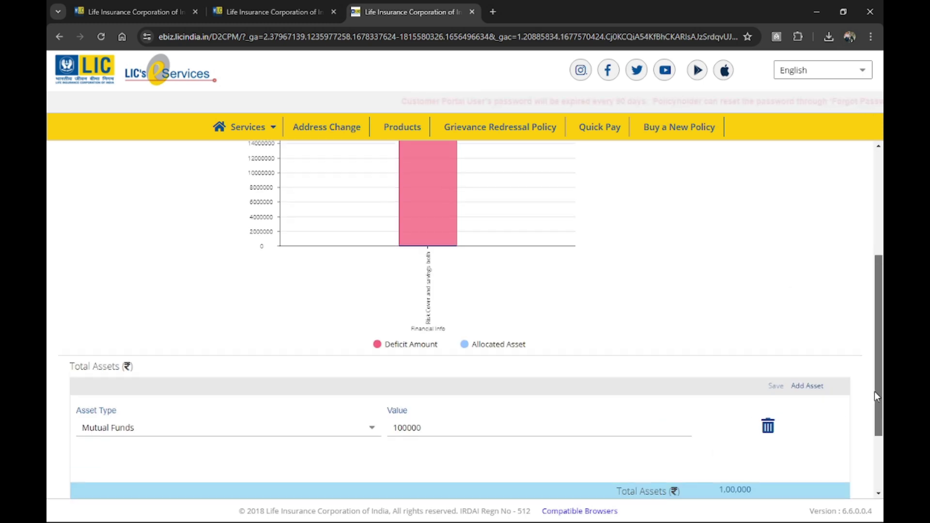
pyautogui.scroll(3, 871, 333)
pyautogui.scroll(-5, 863, 258)
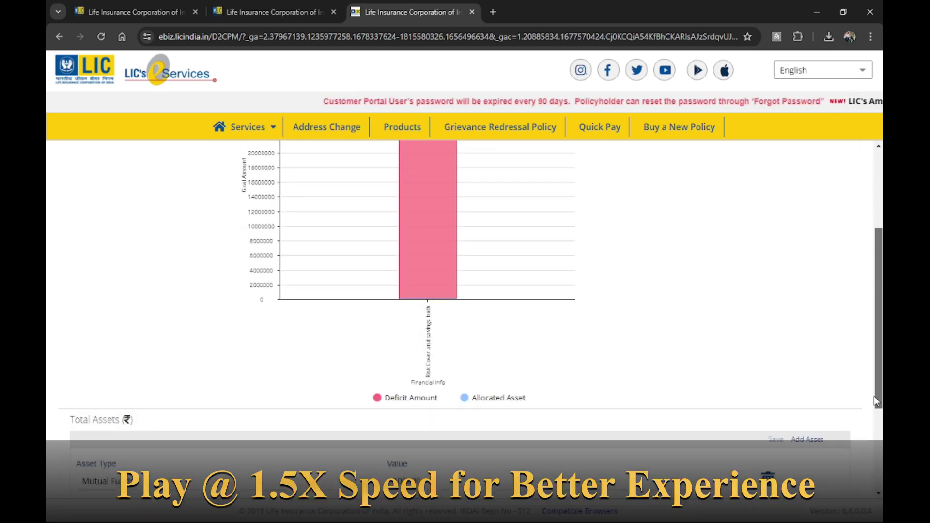
pyautogui.moveTo(877, 404); pyautogui.dragTo(877, 469)
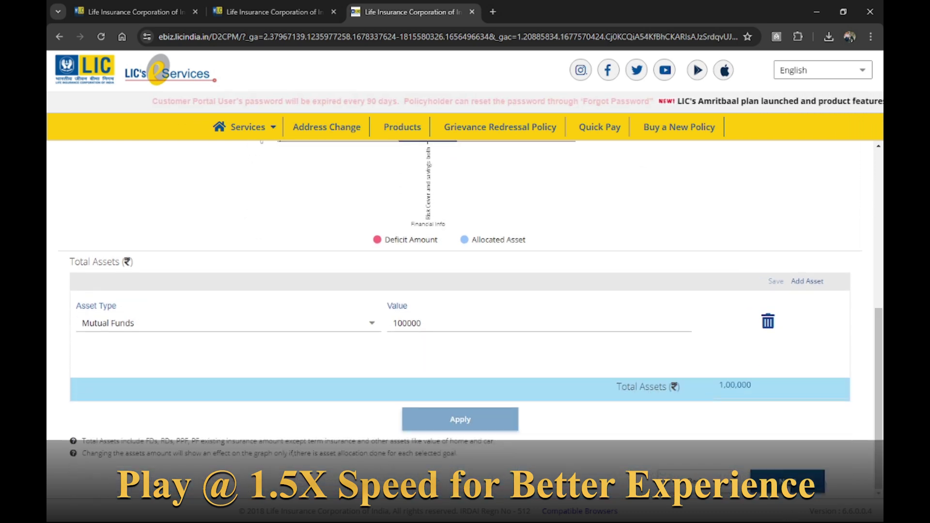
pyautogui.click(788, 481)
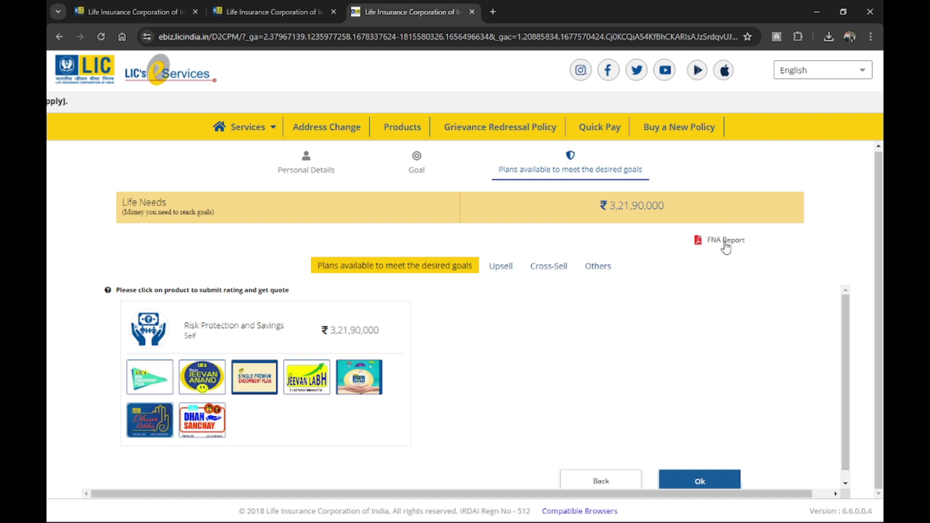
# Open the FNA Report PDF and read down to page 3, Needs based on Life Stages.
pyautogui.click(725, 242)
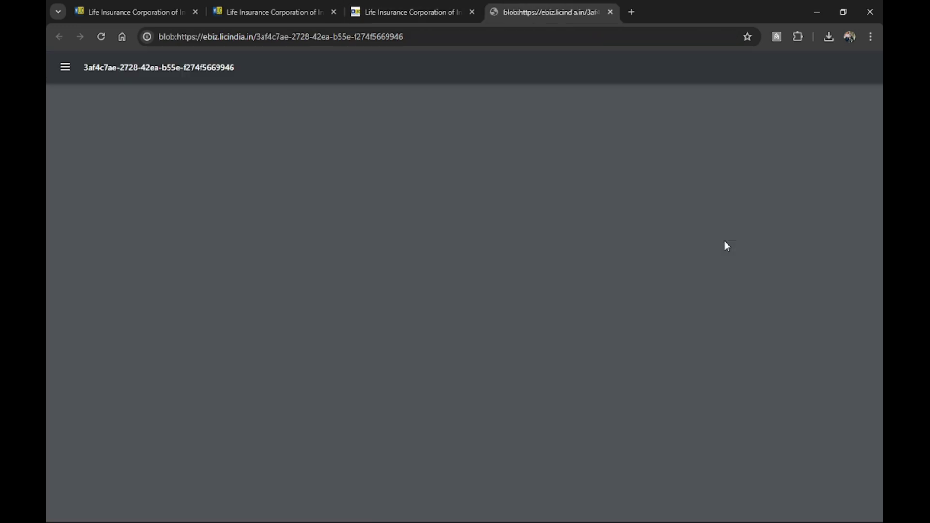
pyautogui.scroll(-3, 524, 308)
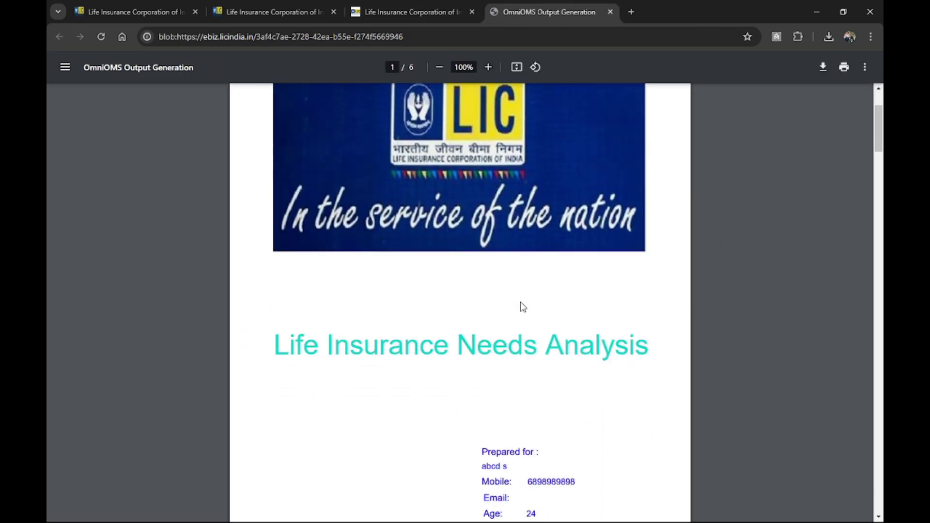
pyautogui.scroll(-3, 523, 308)
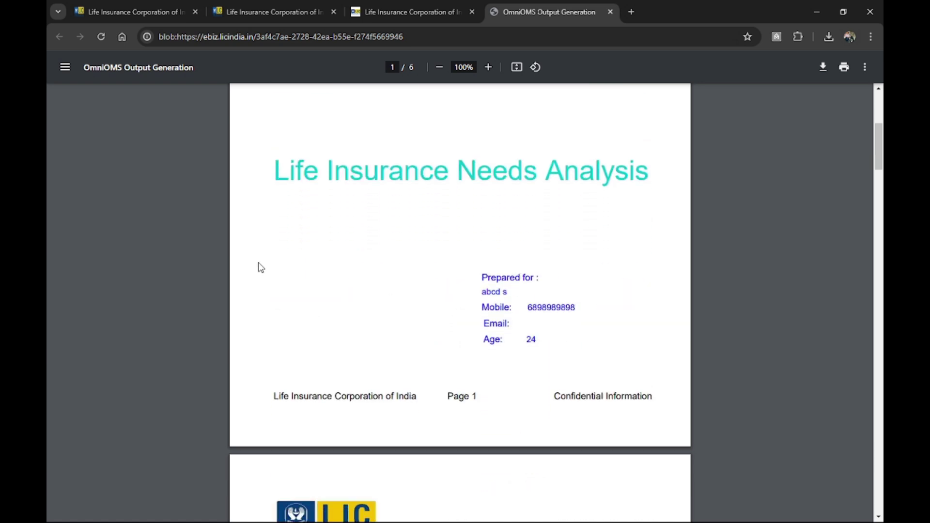
pyautogui.scroll(-3, 553, 241)
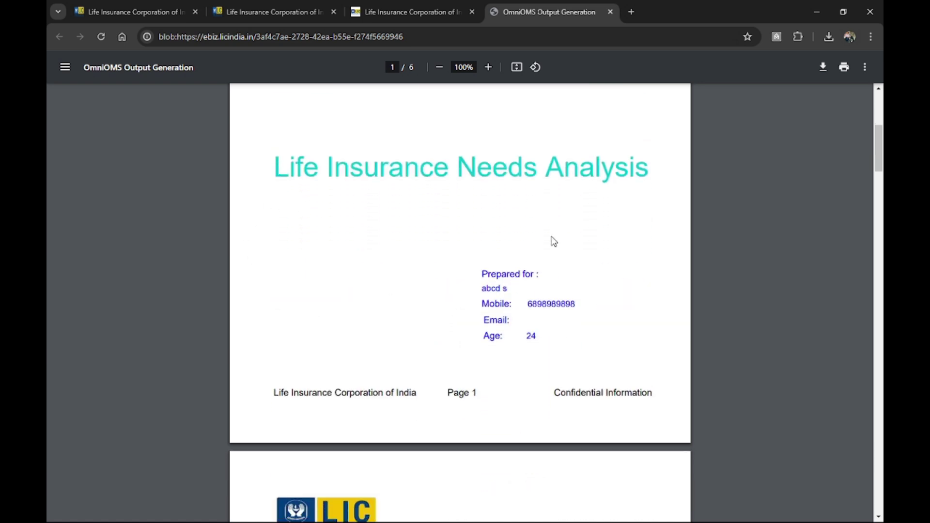
pyautogui.moveTo(879, 165); pyautogui.dragTo(747, 189)
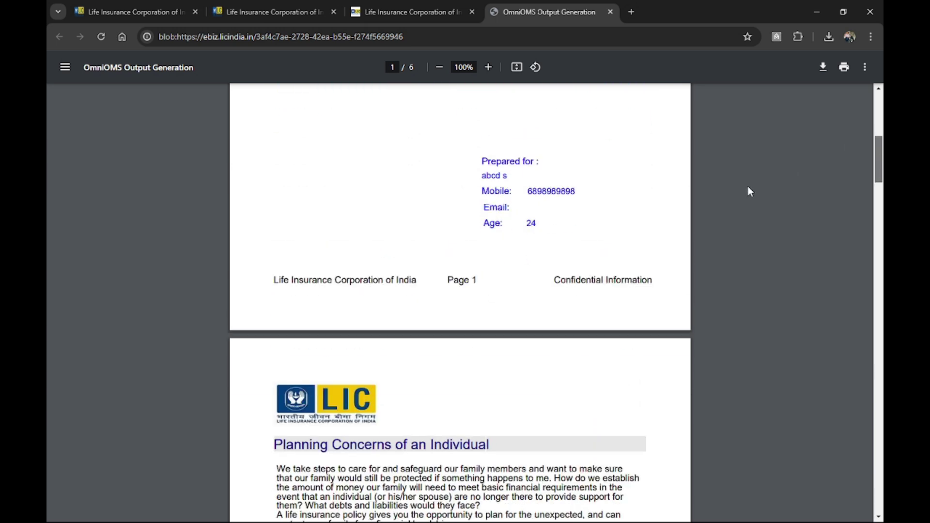
pyautogui.scroll(-5, 434, 313)
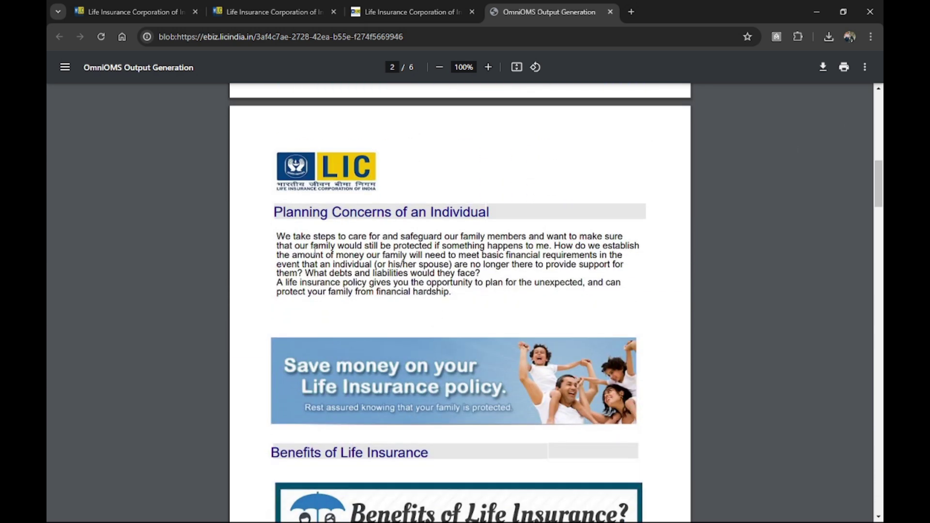
pyautogui.scroll(-2, 456, 242)
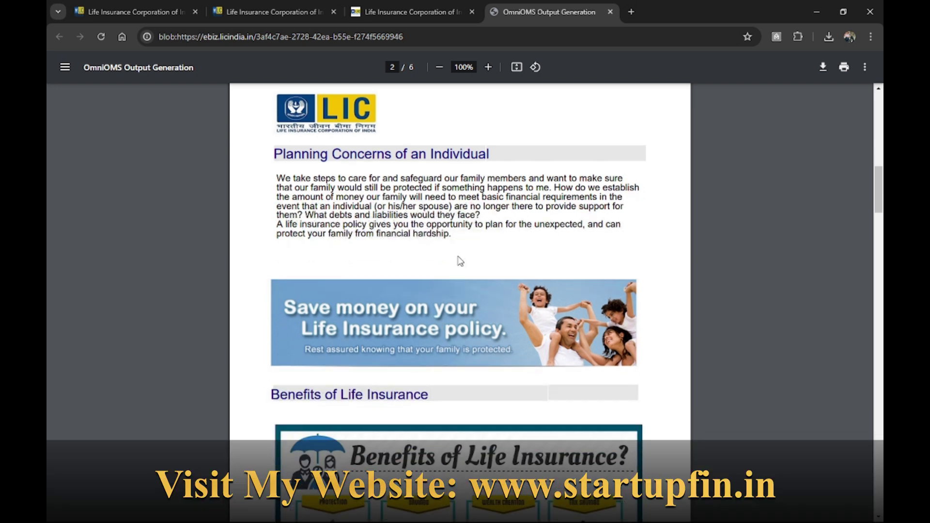
pyautogui.scroll(-4, 458, 266)
pyautogui.scroll(-8, 423, 335)
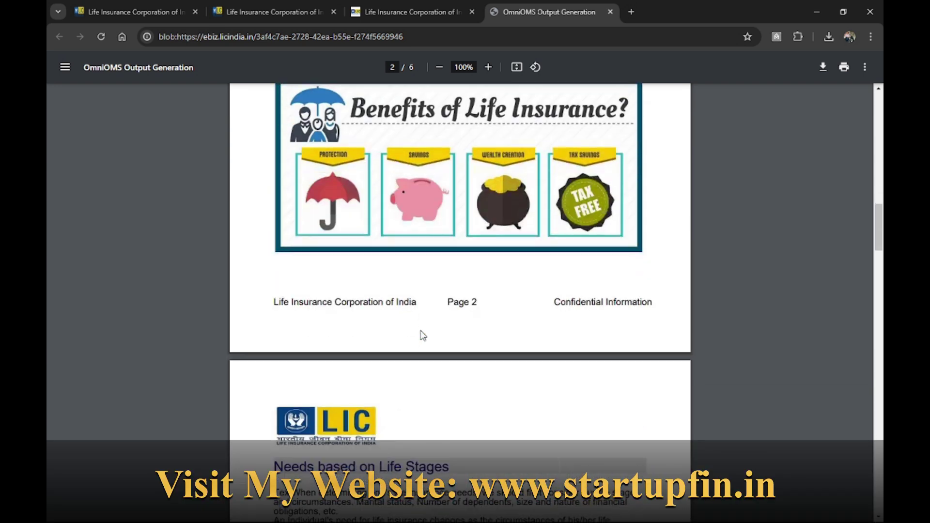